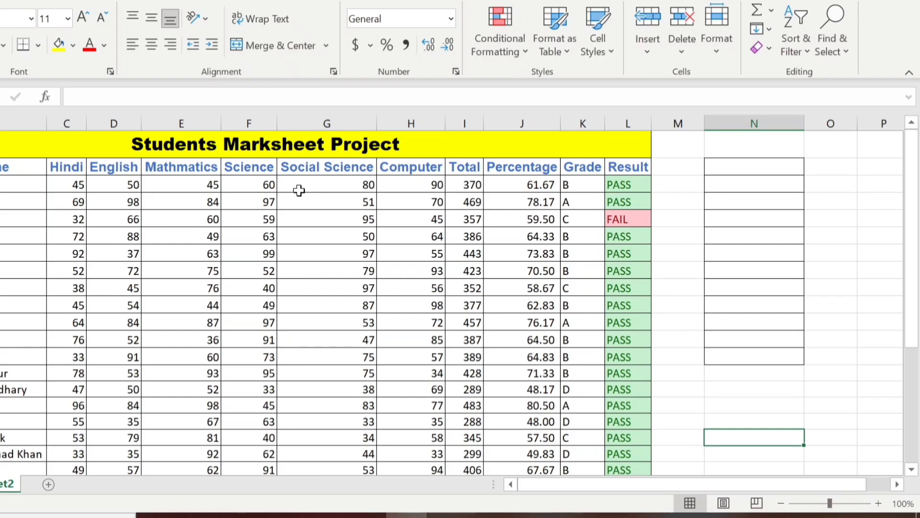
pyautogui.click(736, 169)
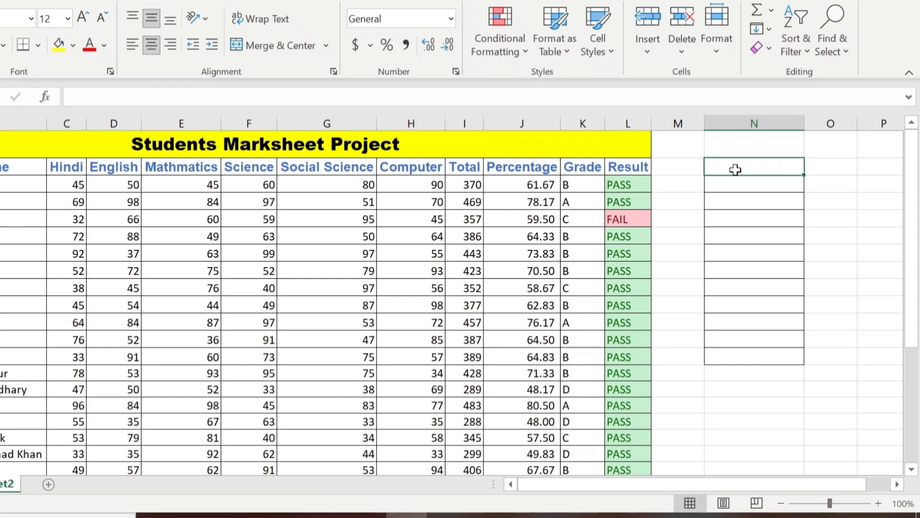
pyautogui.write('=v')
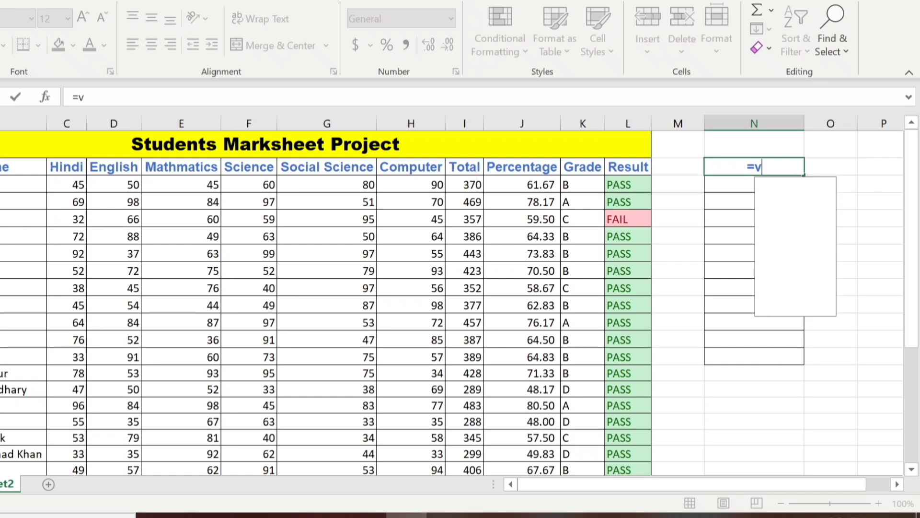
pyautogui.write('lo')
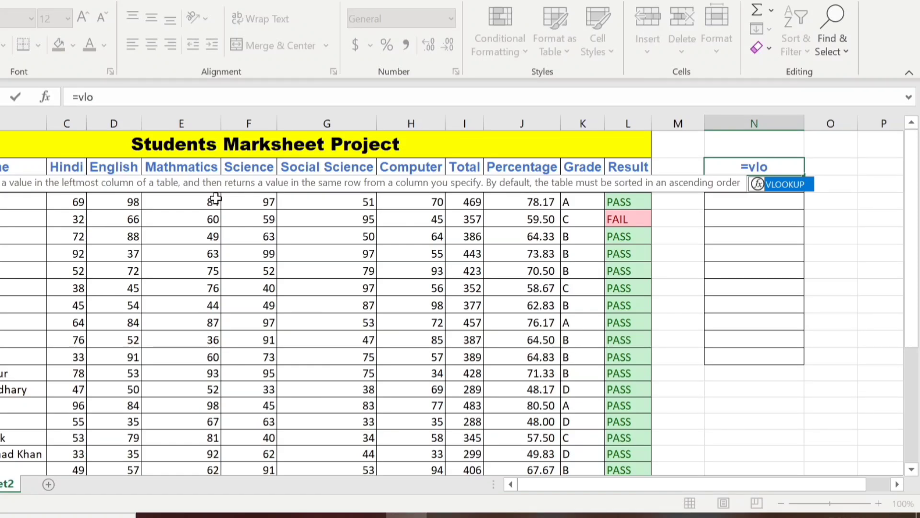
pyautogui.write('o')
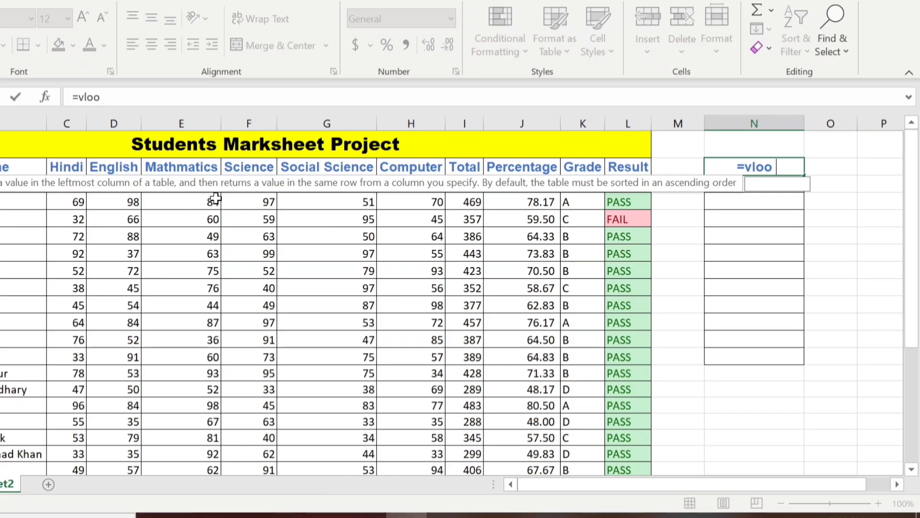
pyautogui.write('ku')
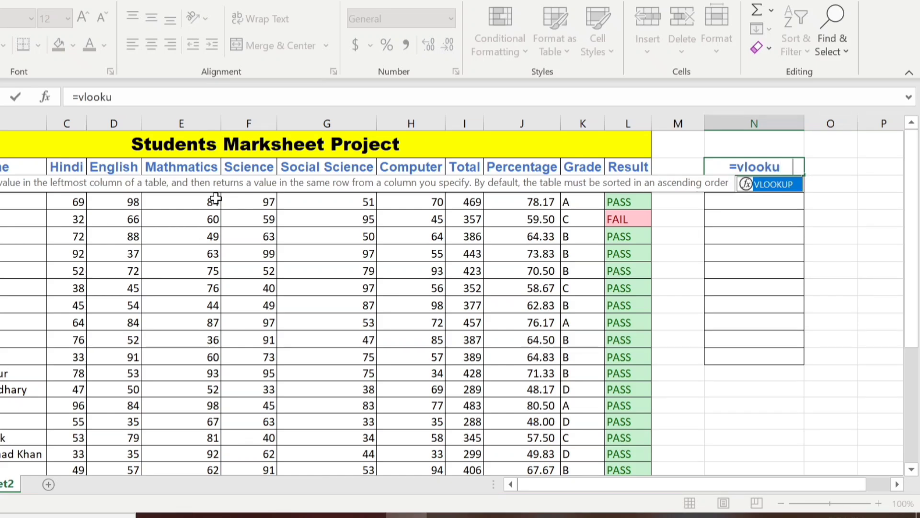
pyautogui.press('Tab')
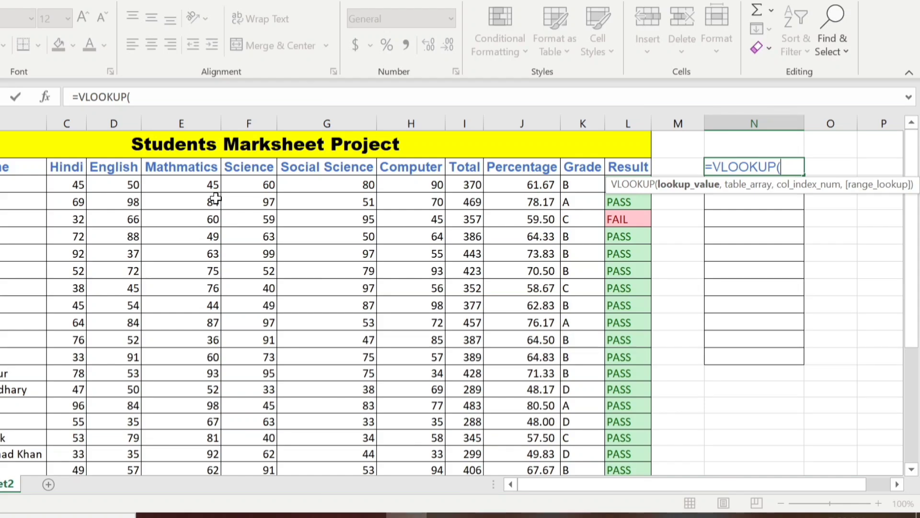
pyautogui.press('BackSpace')
pyautogui.press('BackSpace')
pyautogui.press('BackSpace')
pyautogui.press('BackSpace')
pyautogui.press('BackSpace')
pyautogui.press('BackSpace')
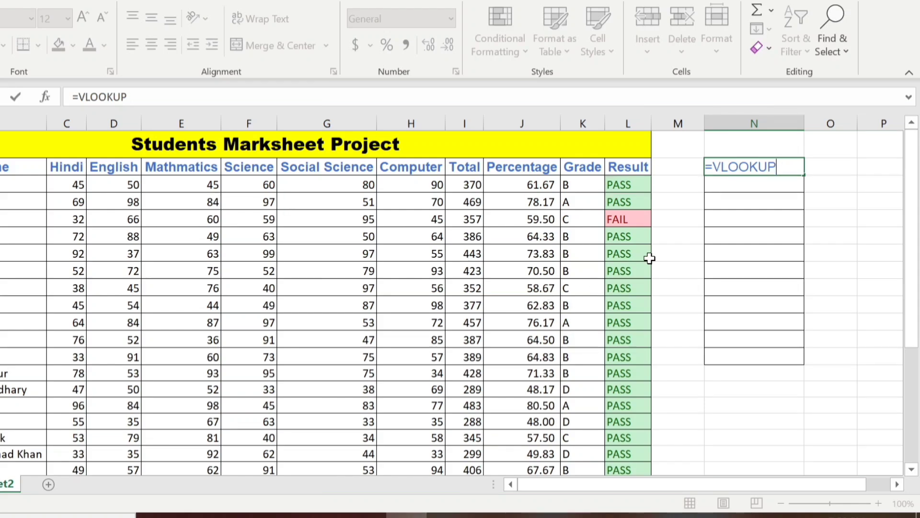
pyautogui.press('Escape')
pyautogui.click(658, 235)
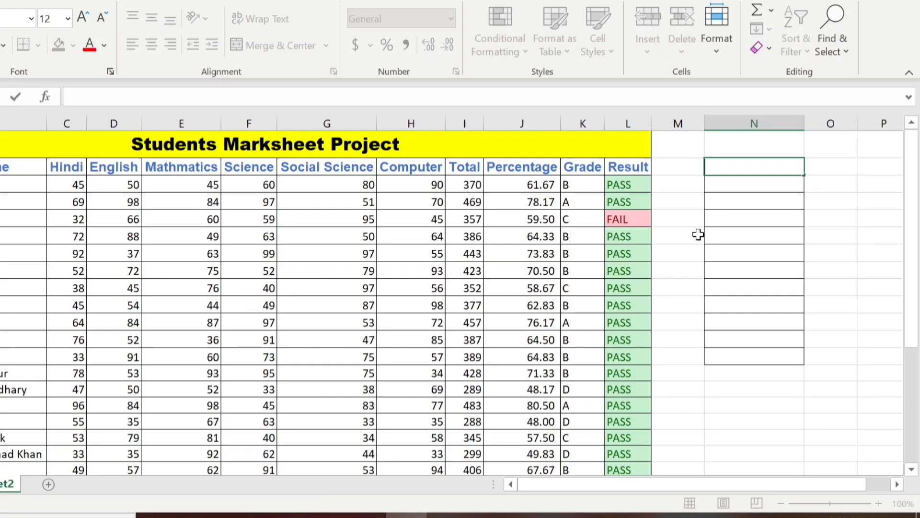
# Step: Delete the entire title row containing "Students Marksheet Project" above the column headings
pyautogui.click(1, 166)
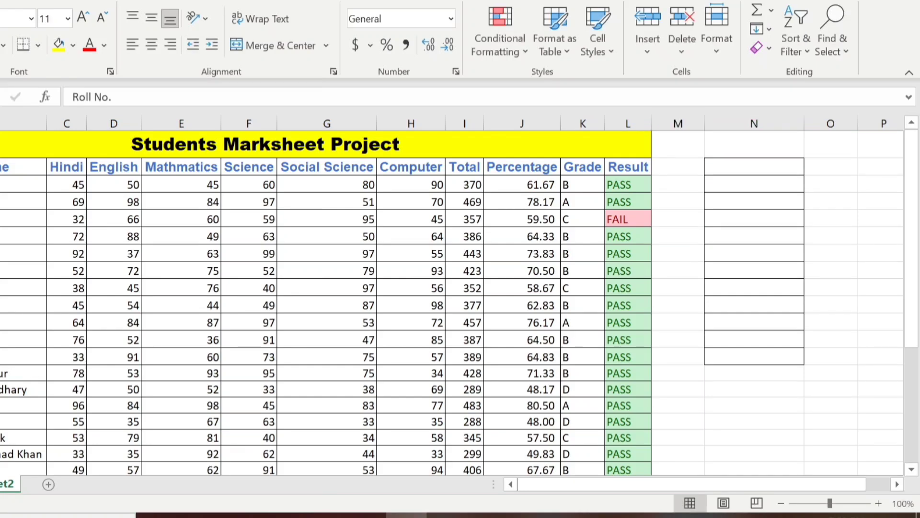
pyautogui.rightClick(1, 145)
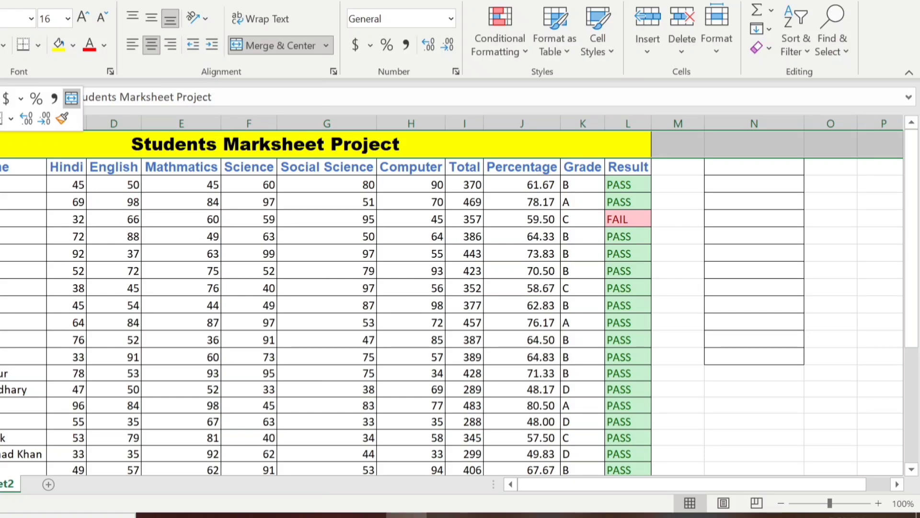
pyautogui.hotkey('ctrl', '-')
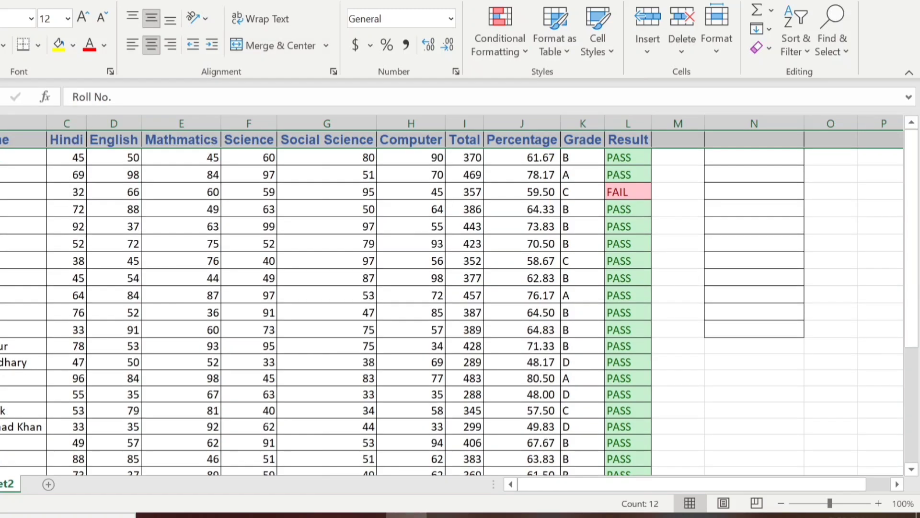
# Step: Copy the heading row from Roll No. to Result and paste it transposed into column N starting at N1
pyautogui.moveTo(0, 139); pyautogui.dragTo(620, 139)
pyautogui.hotkey('ctrl', 'c')
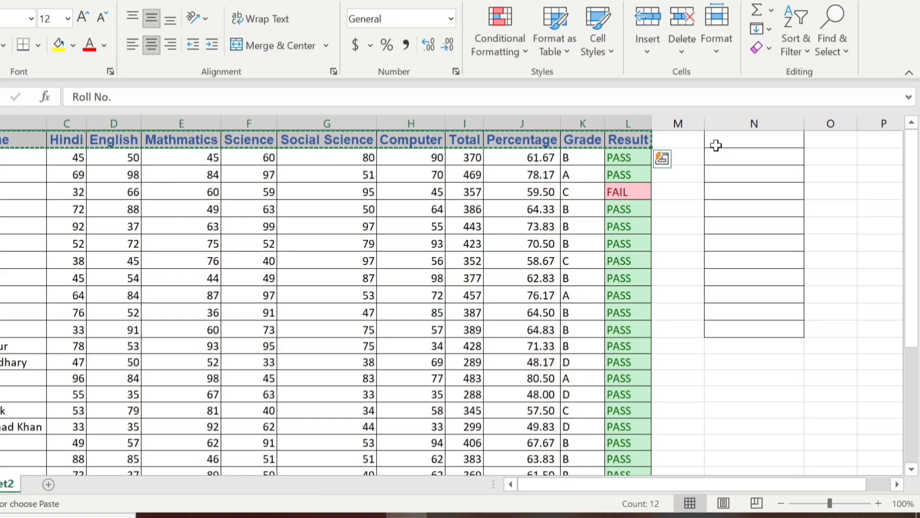
pyautogui.click(718, 142)
pyautogui.rightClick(717, 143)
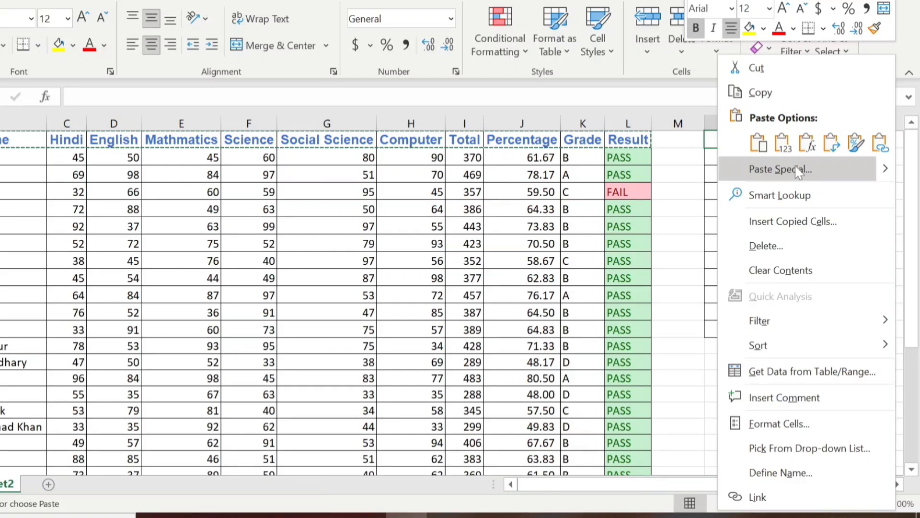
pyautogui.click(832, 143)
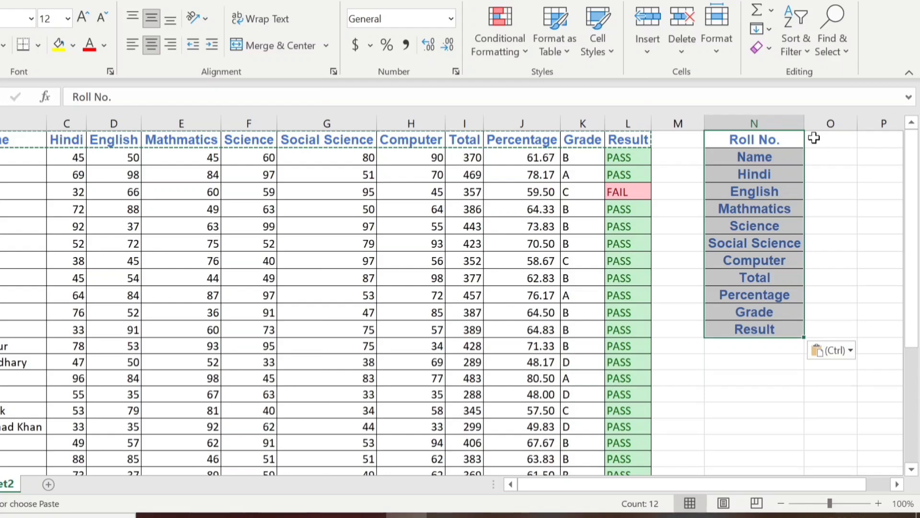
# Step: Enter 1001 as the roll number in O1, beside the Roll No. heading
pyautogui.click(827, 139)
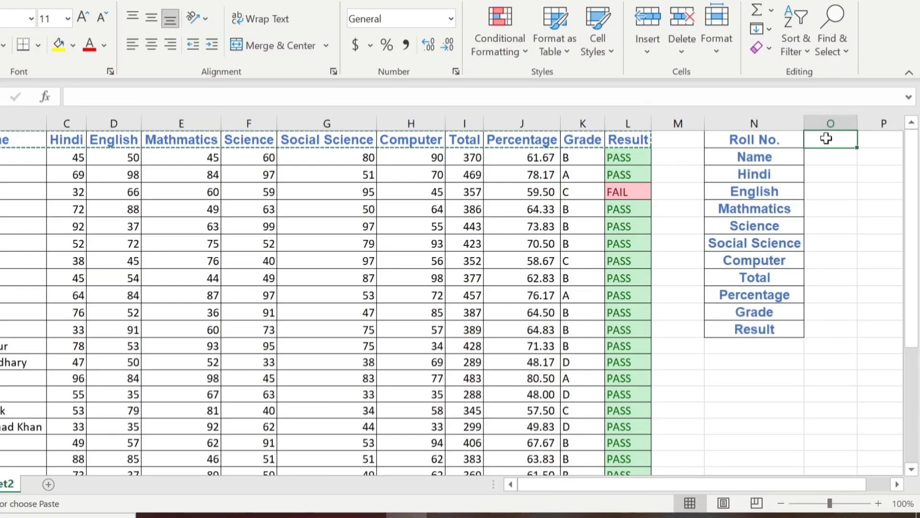
pyautogui.press('Escape')
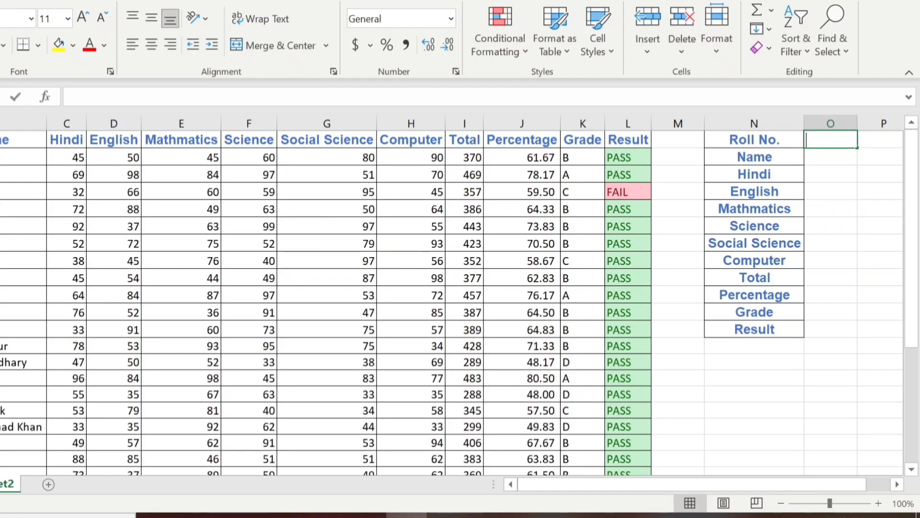
pyautogui.write('1001')
pyautogui.press('Tab')
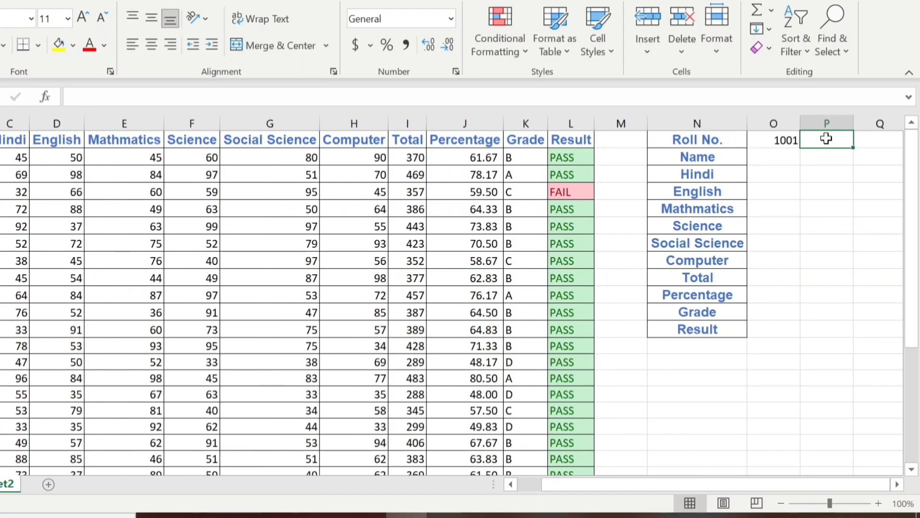
pyautogui.press('Left')
pyautogui.press('Left')
pyautogui.press('Down')
pyautogui.write('1')
pyautogui.hotkey('ctrl', 'z')
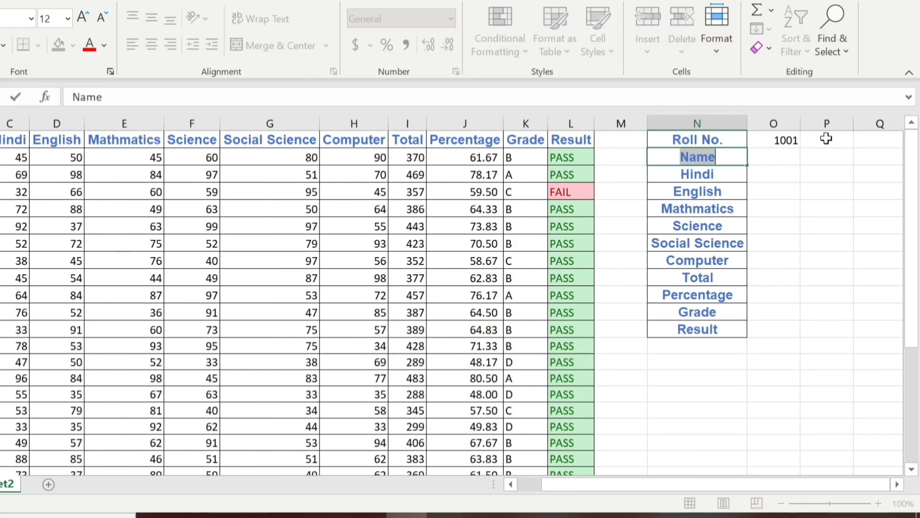
# Step: Set the roll number in O1 to 1
pyautogui.press('Up')
pyautogui.press('Right')
pyautogui.write('1')
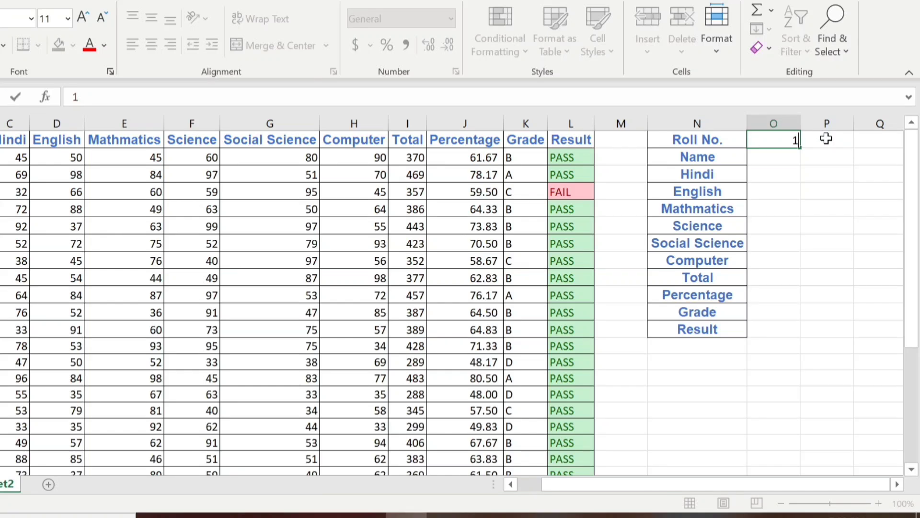
pyautogui.press('Return')
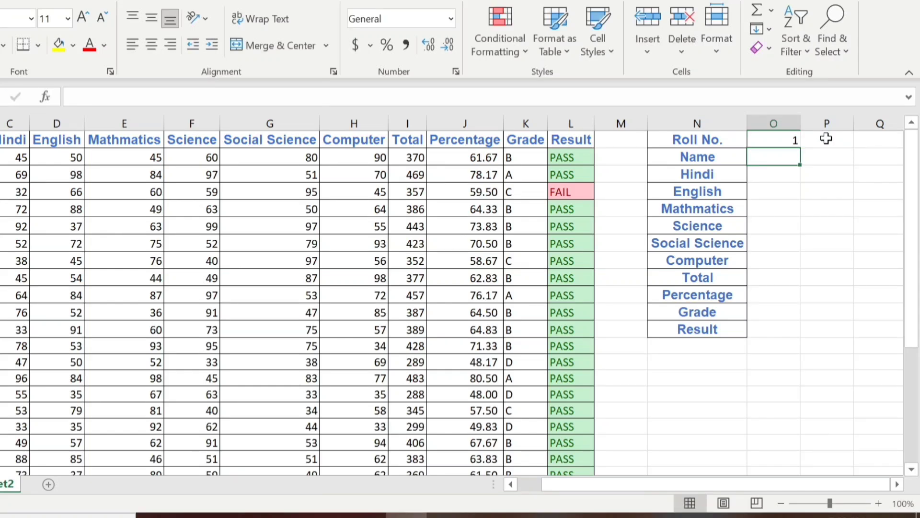
# Step: Begin a VLOOKUP formula in O2 beside Name, with O1 as the lookup value and A2:K31 as the table array
pyautogui.write('=')
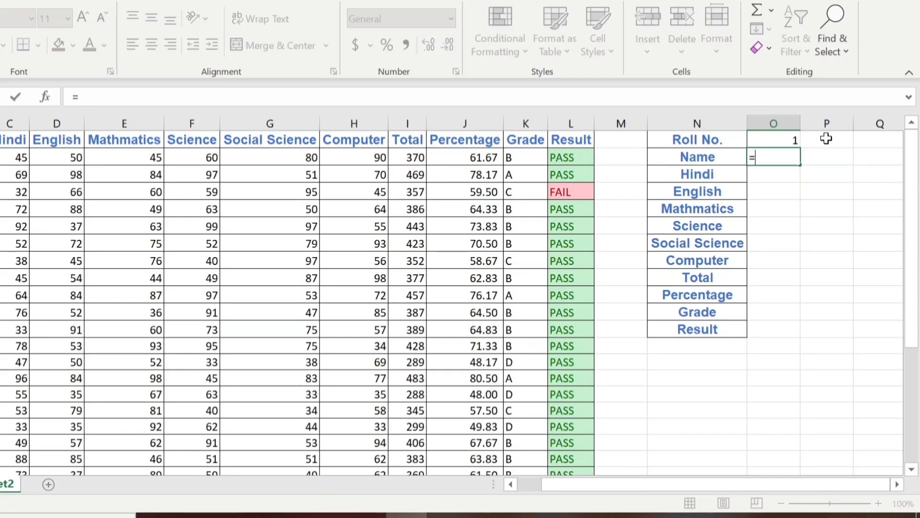
pyautogui.write('vloo')
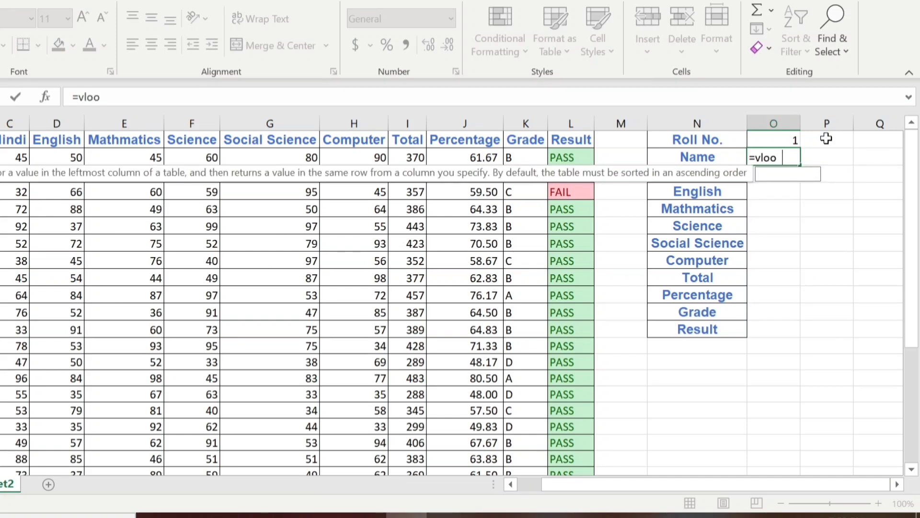
pyautogui.press('Tab')
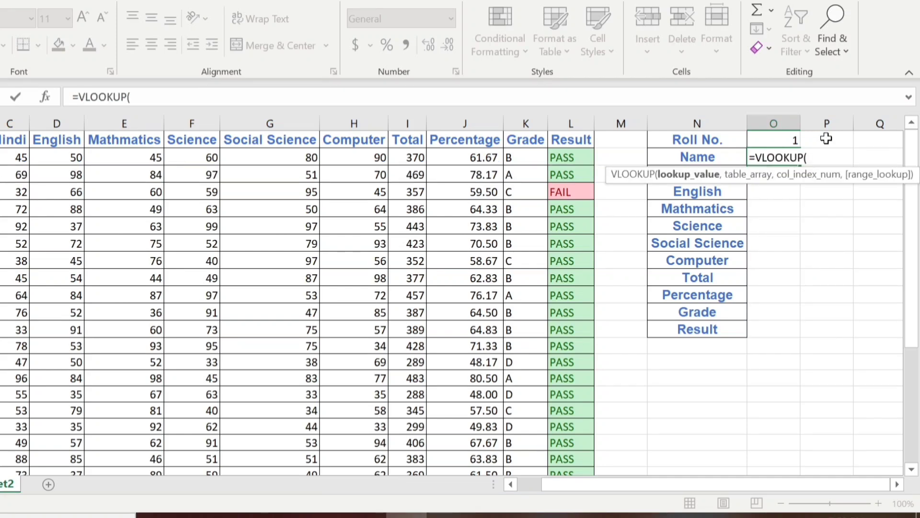
pyautogui.click(774, 139)
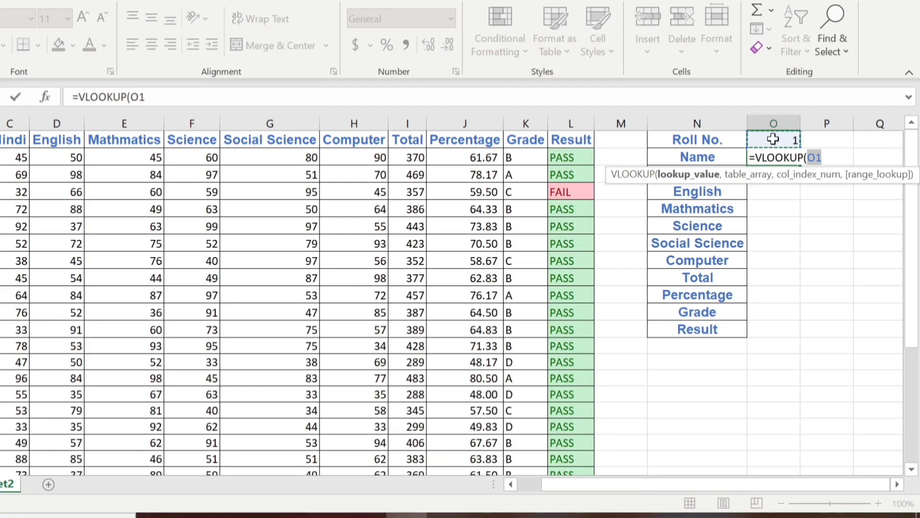
pyautogui.write(',')
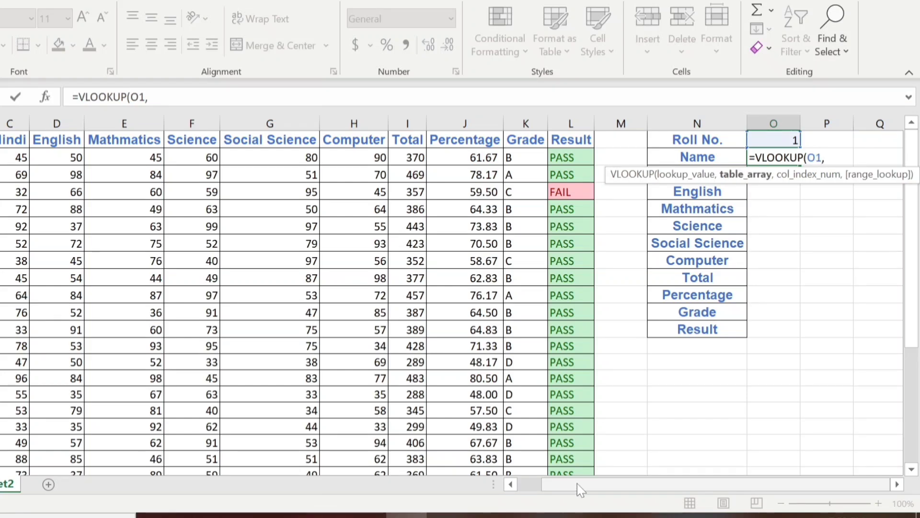
pyautogui.moveTo(577, 483); pyautogui.dragTo(553, 483)
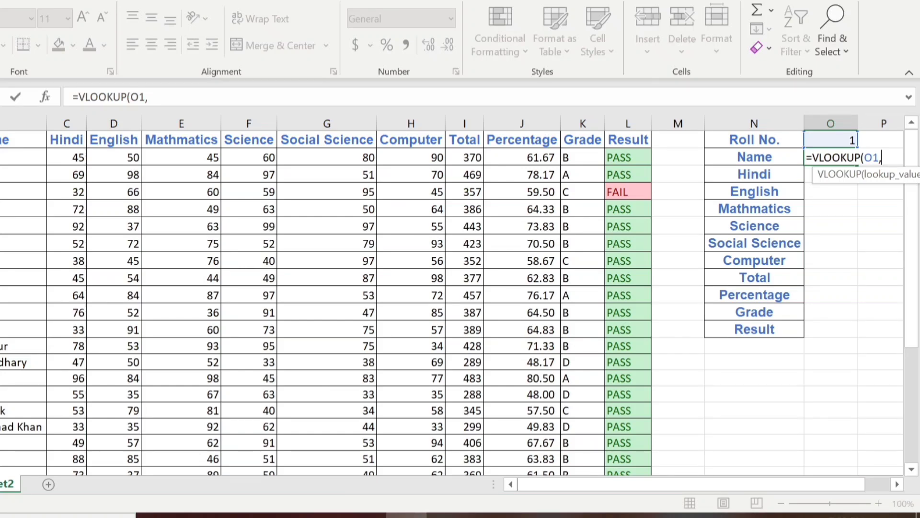
pyautogui.moveTo(9, 157); pyautogui.dragTo(595, 429)
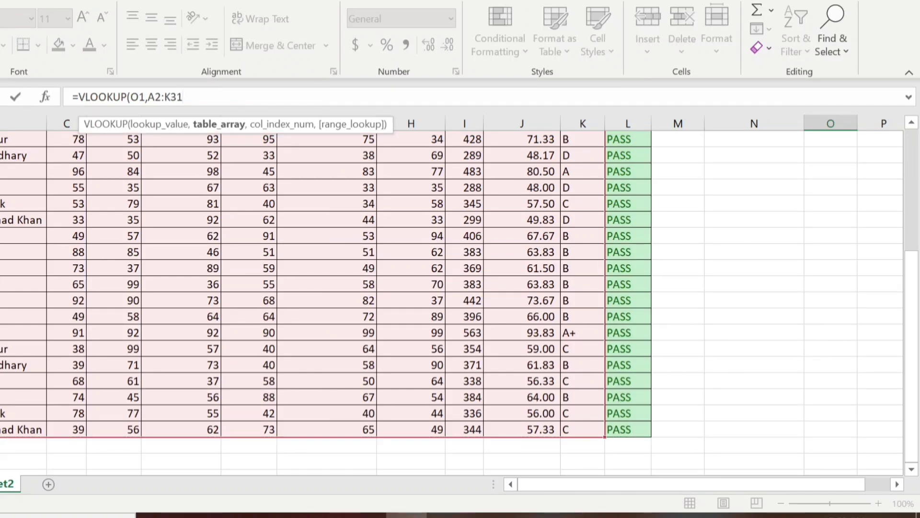
pyautogui.write(',')
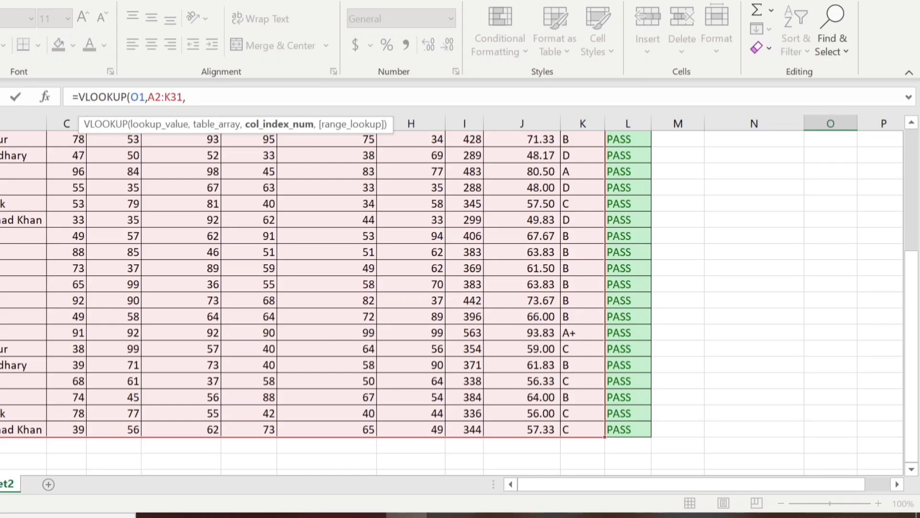
# Step: Finish the Name formula with column index 2 and exact match 0, as =VLOOKUP(O1,A2:K31,2,0)
pyautogui.scroll(4, 916, 163)
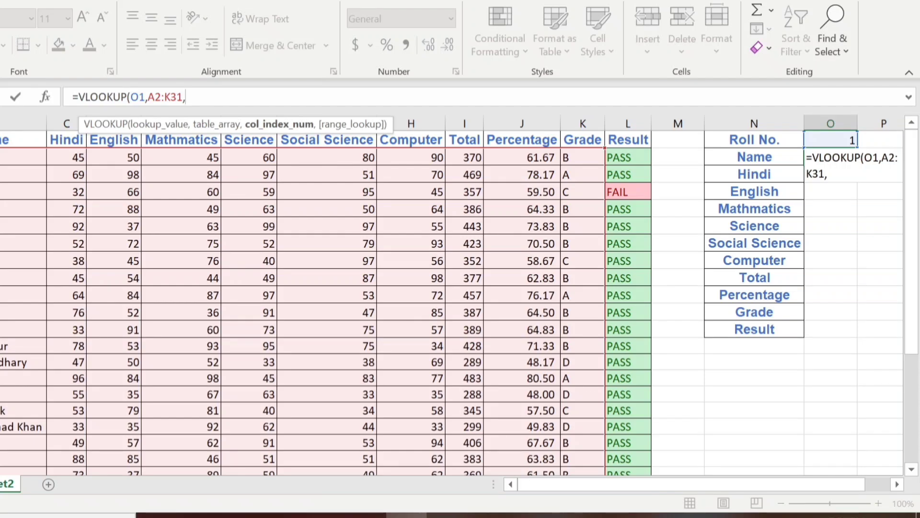
pyautogui.write('2,')
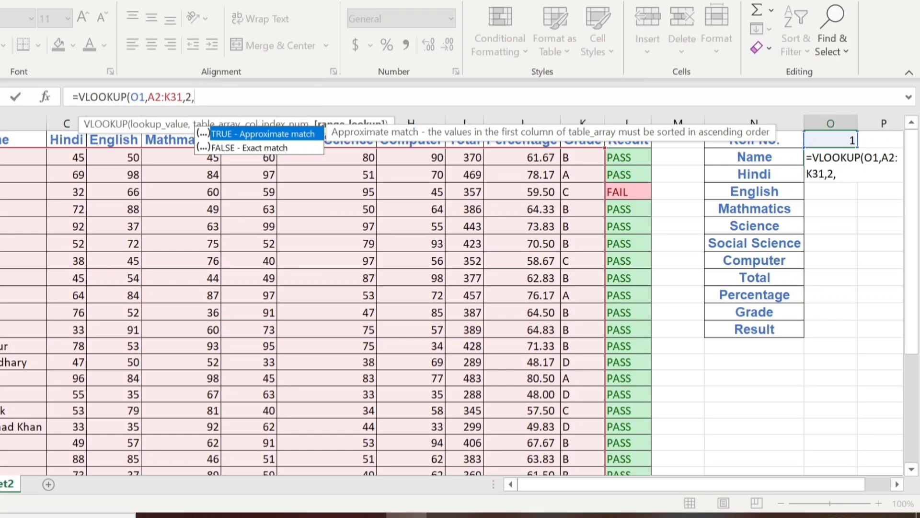
pyautogui.write('0')
pyautogui.press('Down')
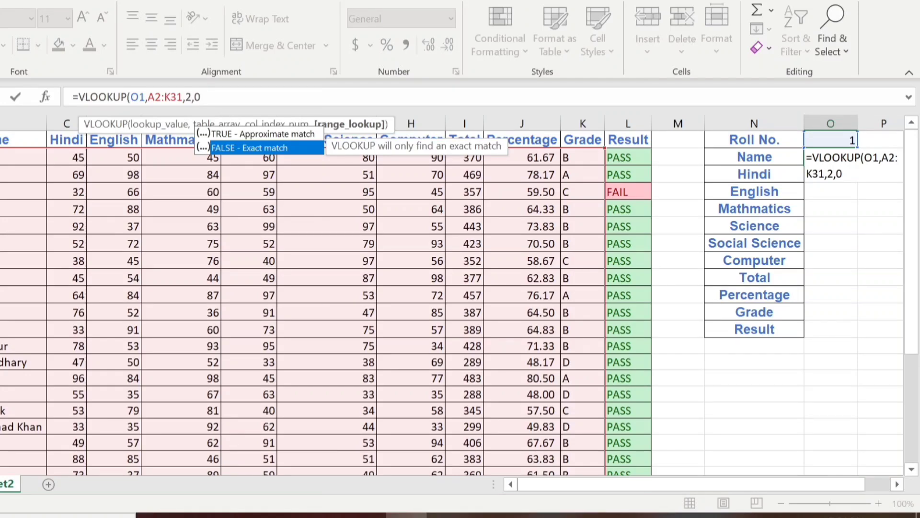
pyautogui.press('Escape')
pyautogui.write(')')
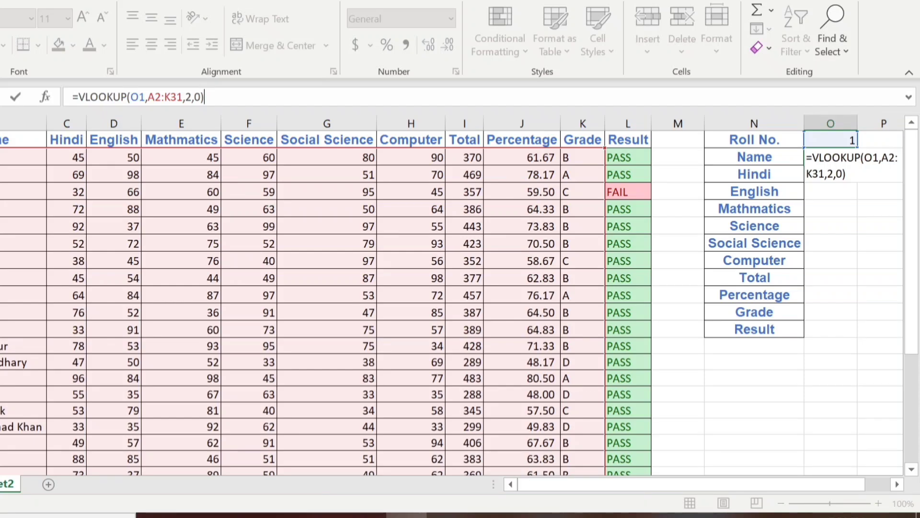
pyautogui.press('Return')
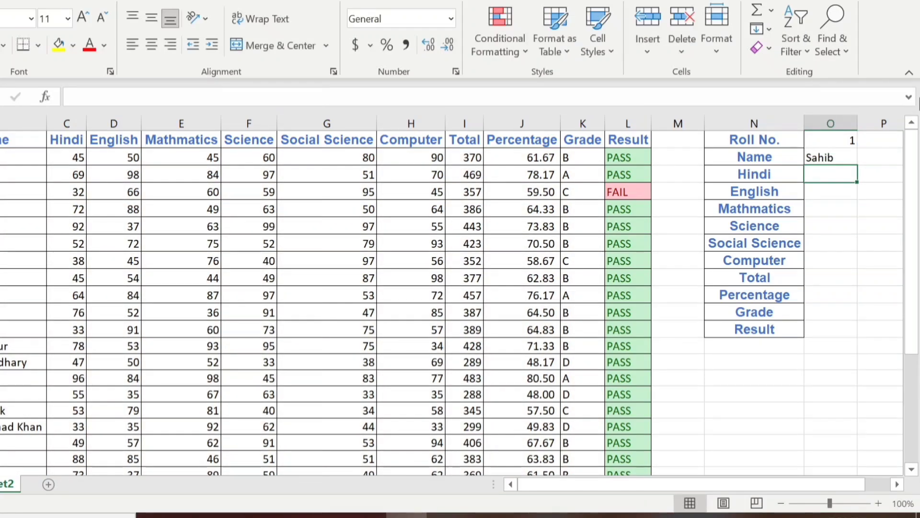
pyautogui.click(828, 156)
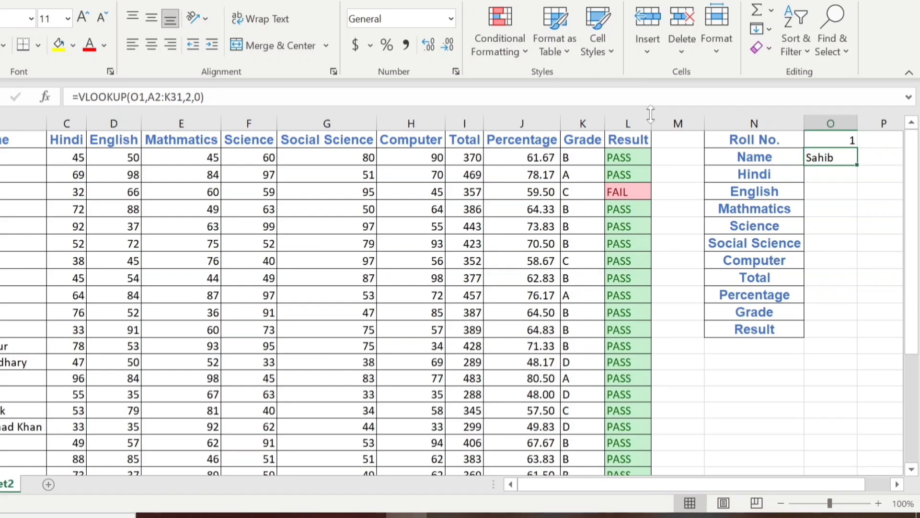
pyautogui.click(841, 139)
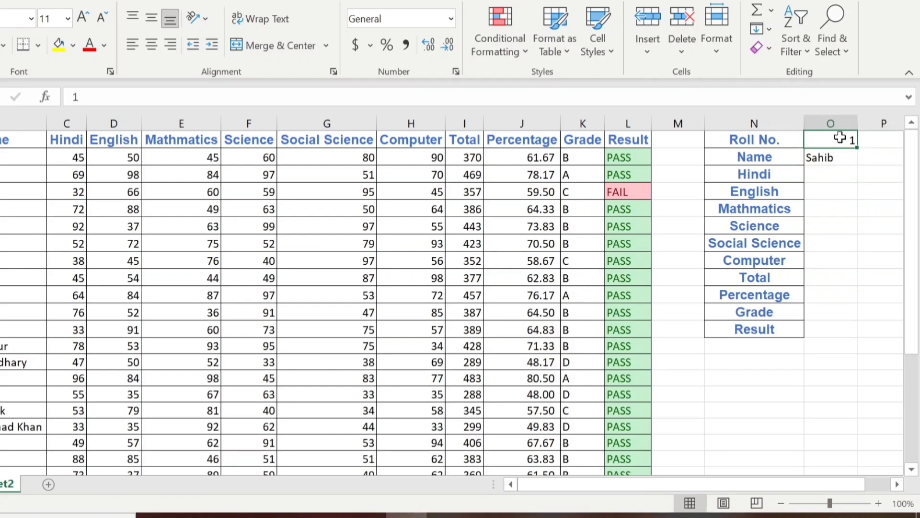
# Step: Test the Name lookup by entering roll numbers 2, 3, 4 and 5 in turn in O1, leaving 5 in place
pyautogui.write('2')
pyautogui.press('Return')
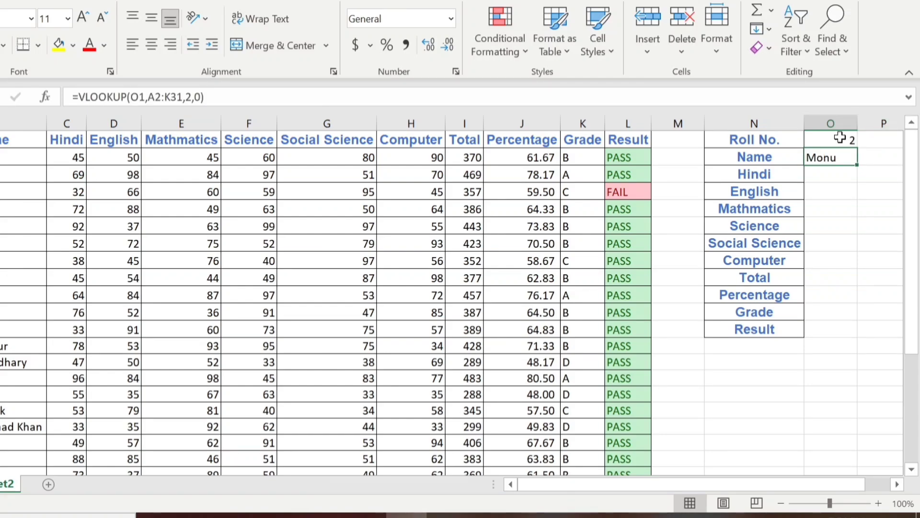
pyautogui.click(841, 138)
pyautogui.write('3')
pyautogui.press('Return')
pyautogui.click(841, 138)
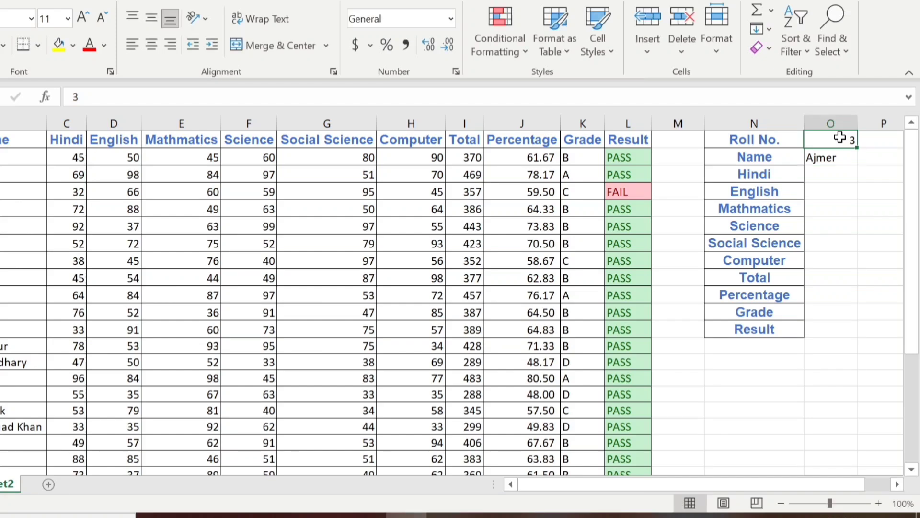
pyautogui.write('4')
pyautogui.press('Return')
pyautogui.click(842, 138)
pyautogui.write('5')
pyautogui.press('Return')
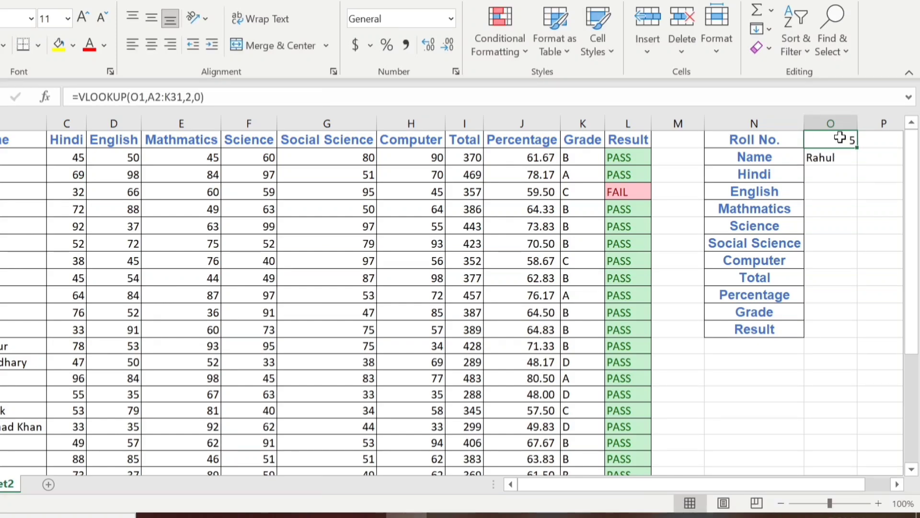
pyautogui.click(840, 138)
pyautogui.press('Return')
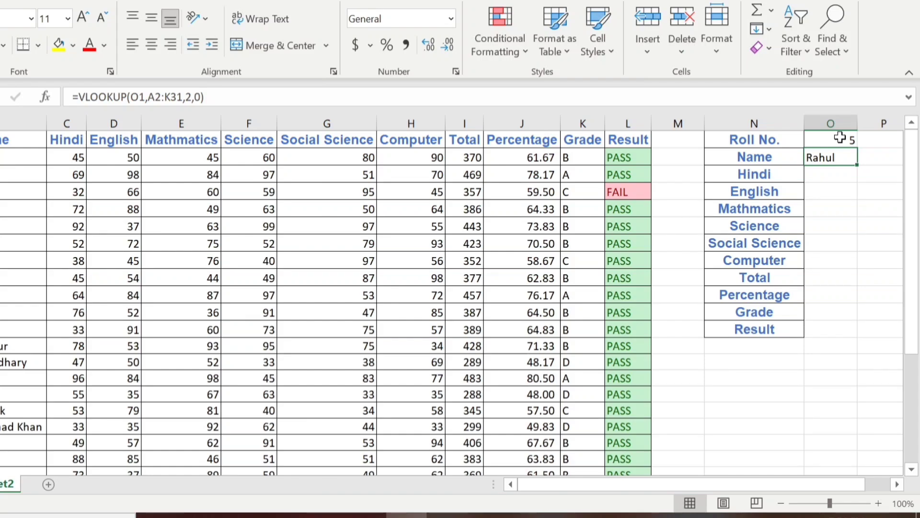
# Step: Copy the Name formula with its relative references from O2 down through the Result row in O12
pyautogui.doubleClick(856, 164)
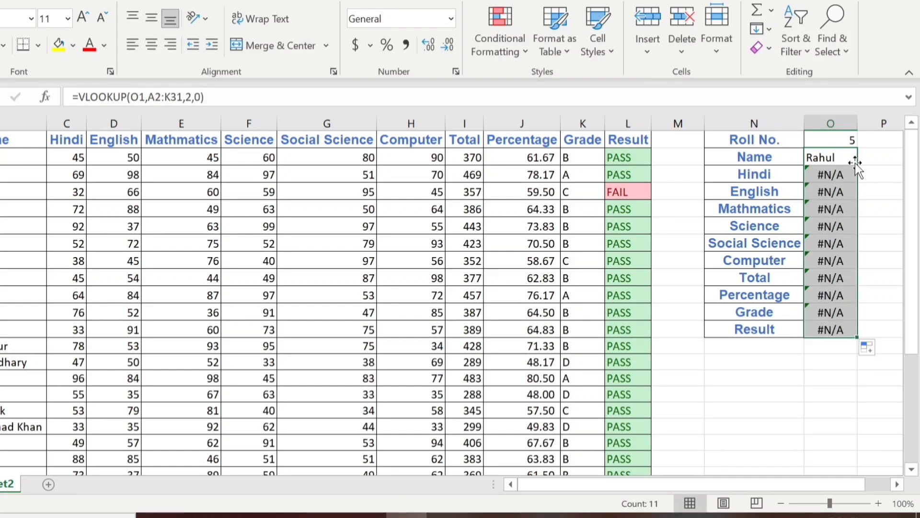
pyautogui.moveTo(602, 485); pyautogui.dragTo(702, 485)
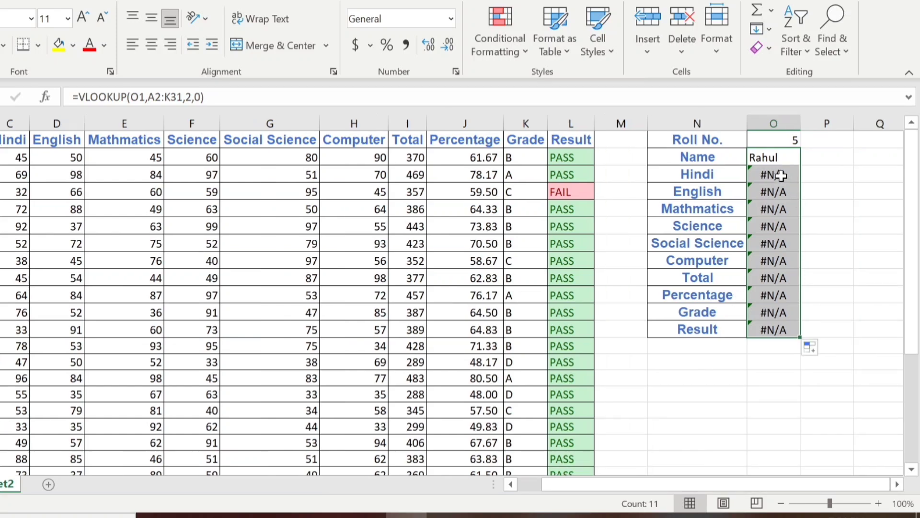
# Step: Compare the lookup value and table array references in the Name formula in O2 with those in the Hindi formula in O3
pyautogui.doubleClick(778, 158)
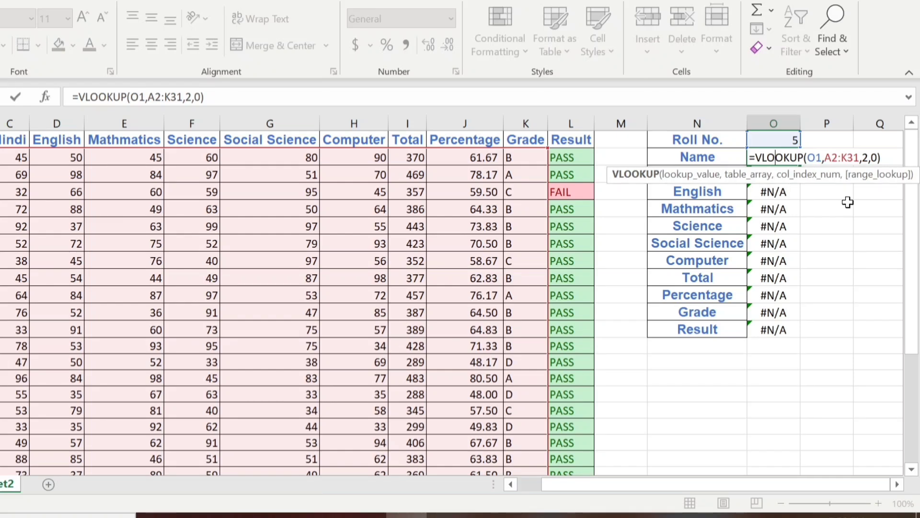
pyautogui.doubleClick(767, 174)
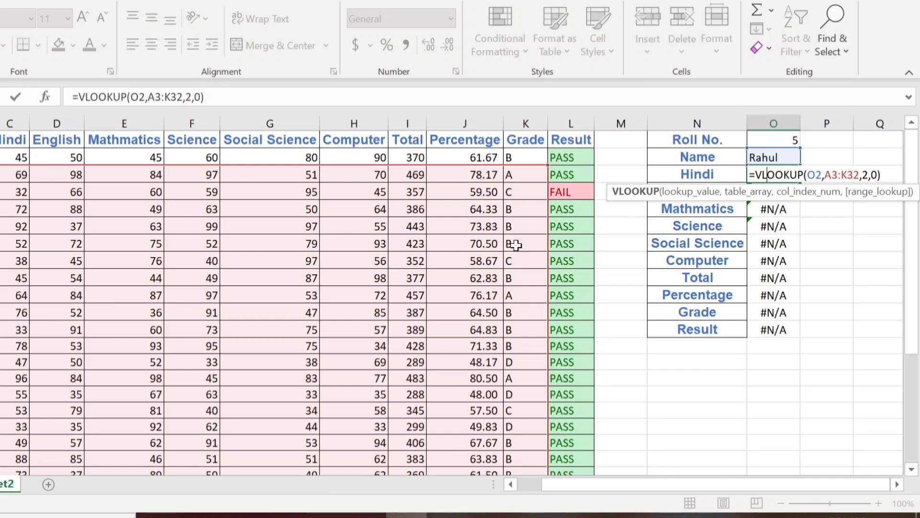
pyautogui.press('Return')
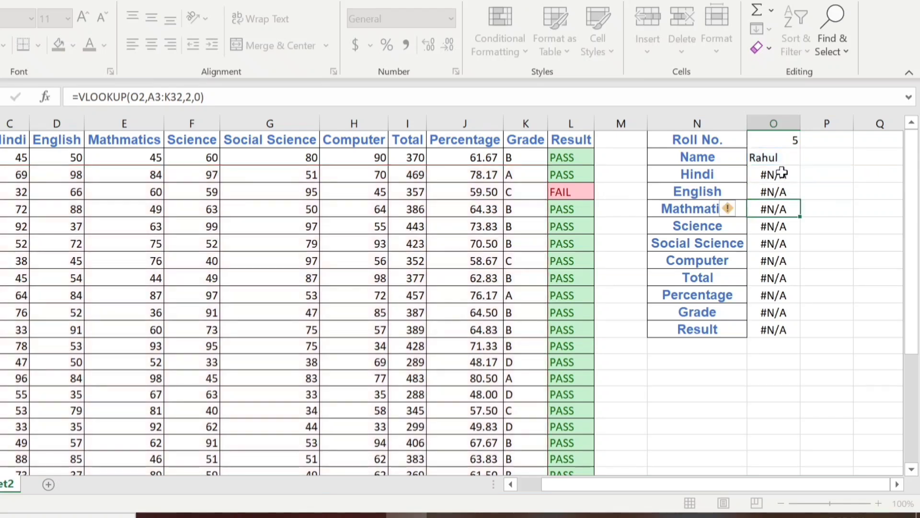
pyautogui.click(777, 157)
pyautogui.doubleClick(781, 157)
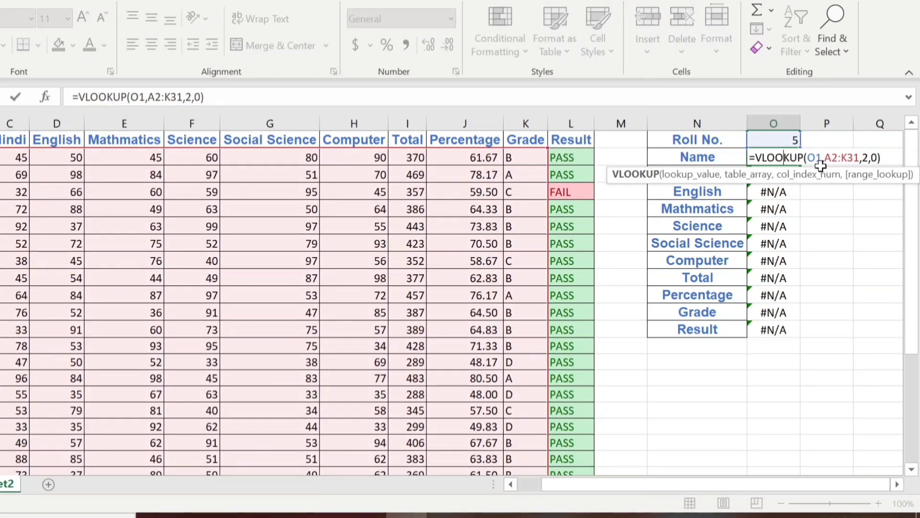
pyautogui.click(819, 194)
pyautogui.click(788, 176)
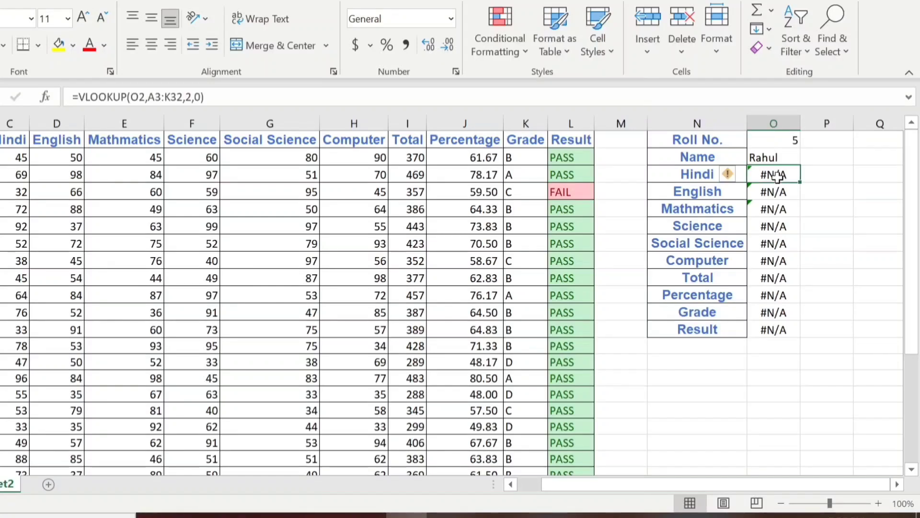
pyautogui.doubleClick(768, 158)
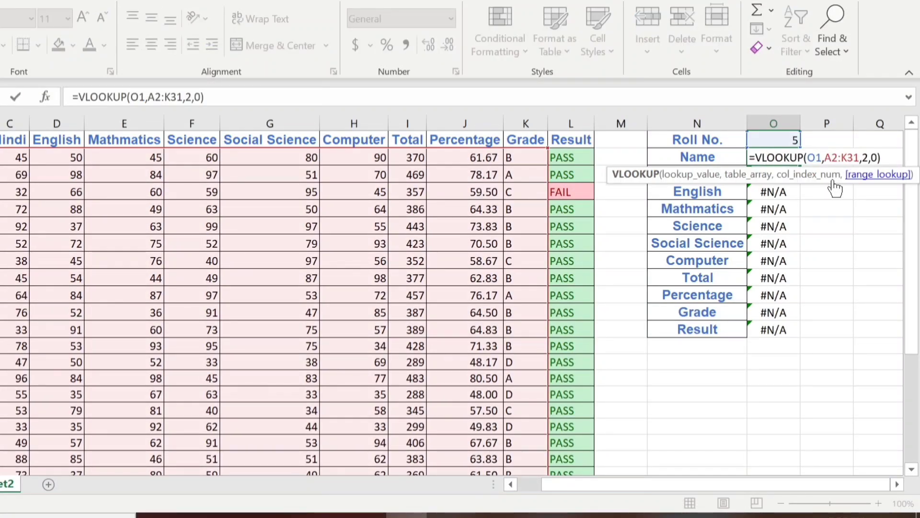
pyautogui.click(815, 187)
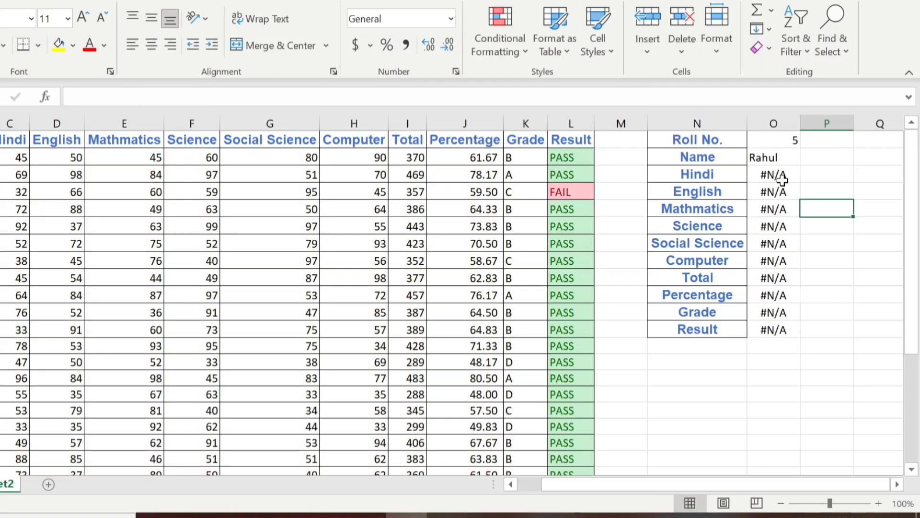
pyautogui.doubleClick(775, 175)
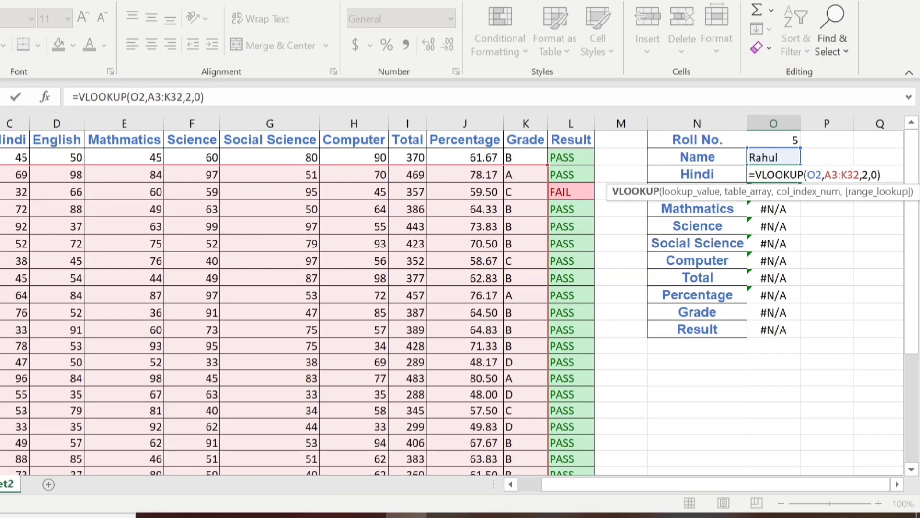
pyautogui.click(824, 202)
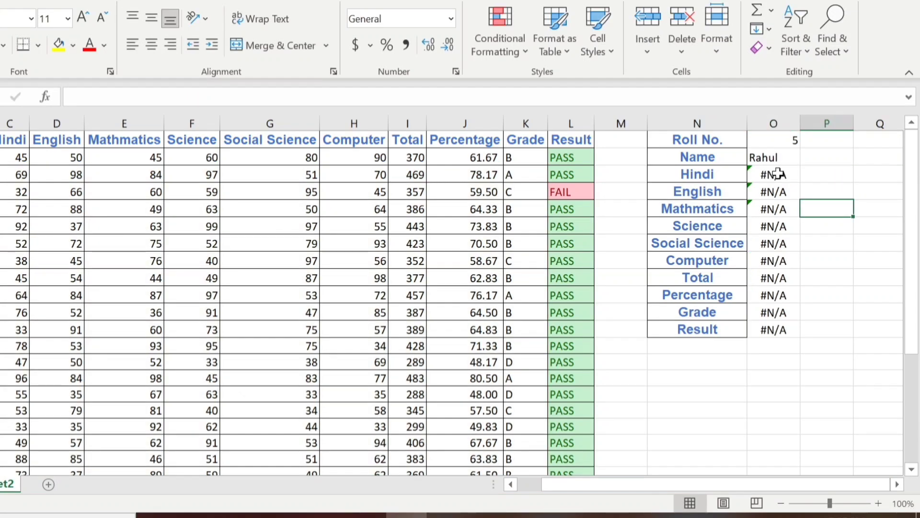
# Step: Make the Name formula's references absolute as $O$1 and $A$2:$K$31, and refill it down through the Result row
pyautogui.doubleClick(777, 159)
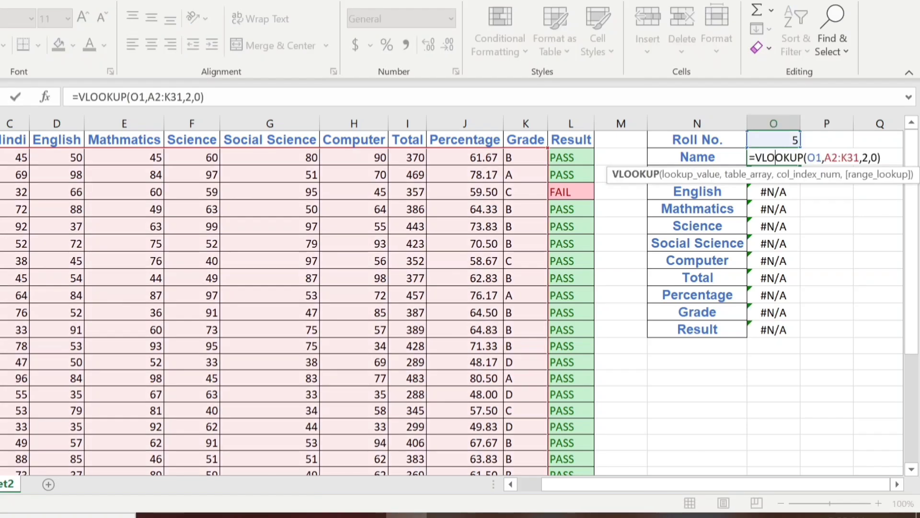
pyautogui.moveTo(808, 158); pyautogui.dragTo(816, 157)
pyautogui.press('F4')
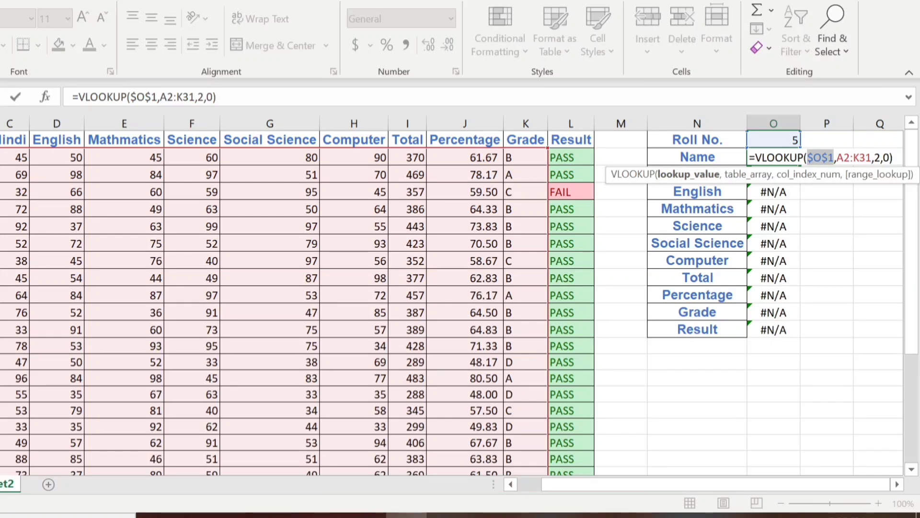
pyautogui.press('F4')
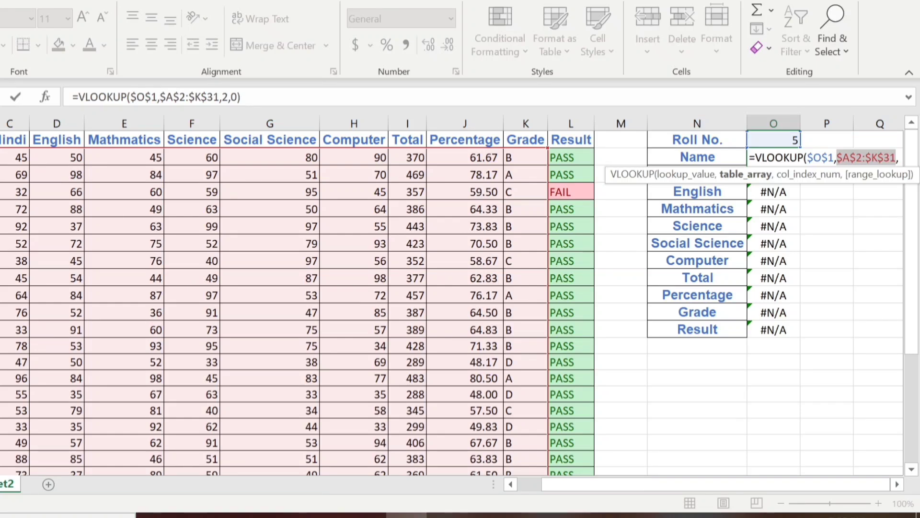
pyautogui.hotkey('ctrl', 'Return')
pyautogui.doubleClick(800, 165)
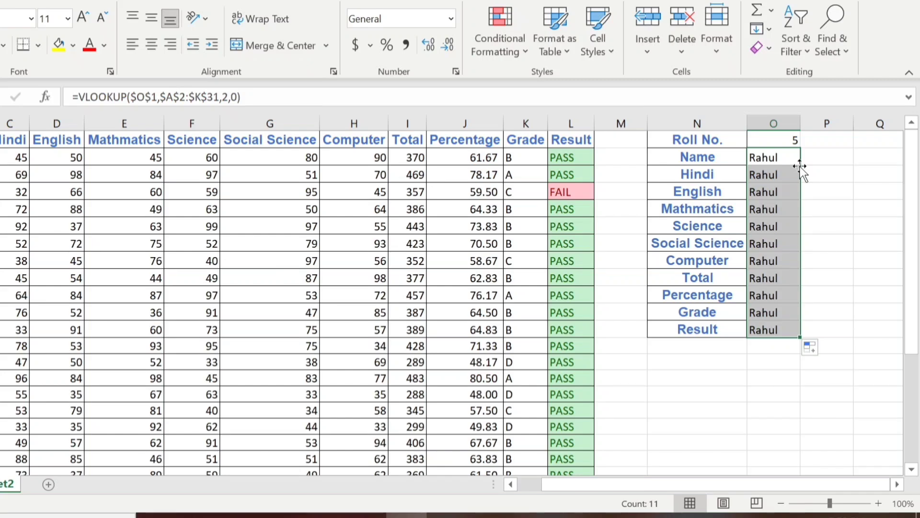
# Step: Set the column index to 3 in the Hindi formula in O3
pyautogui.doubleClick(776, 175)
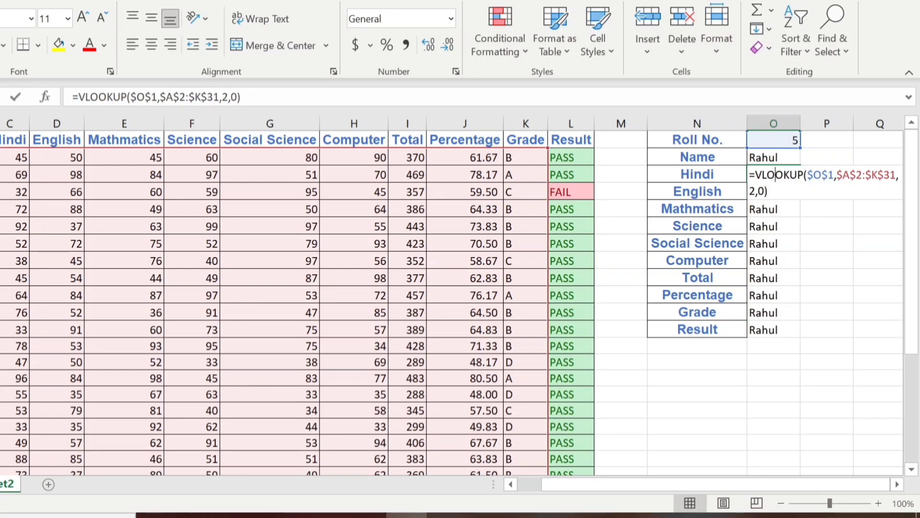
pyautogui.click(756, 191)
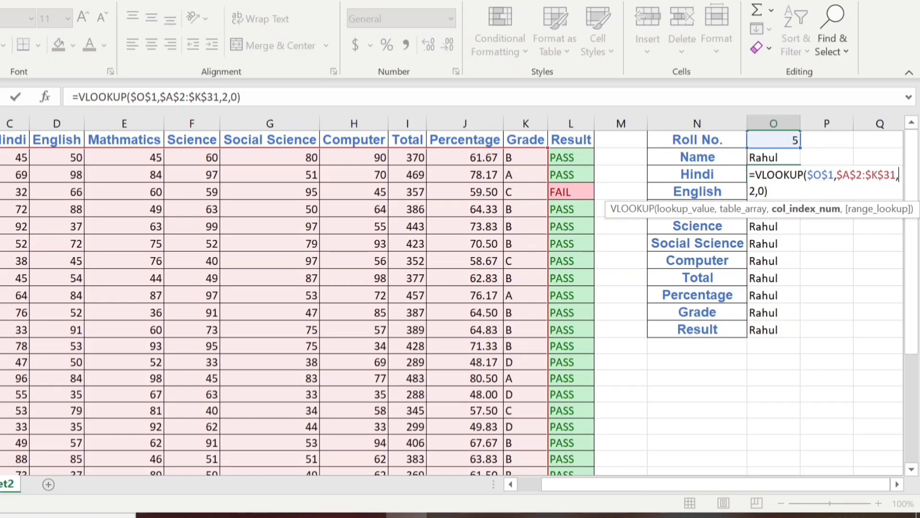
pyautogui.press('BackSpace')
pyautogui.write('3')
pyautogui.press('Return')
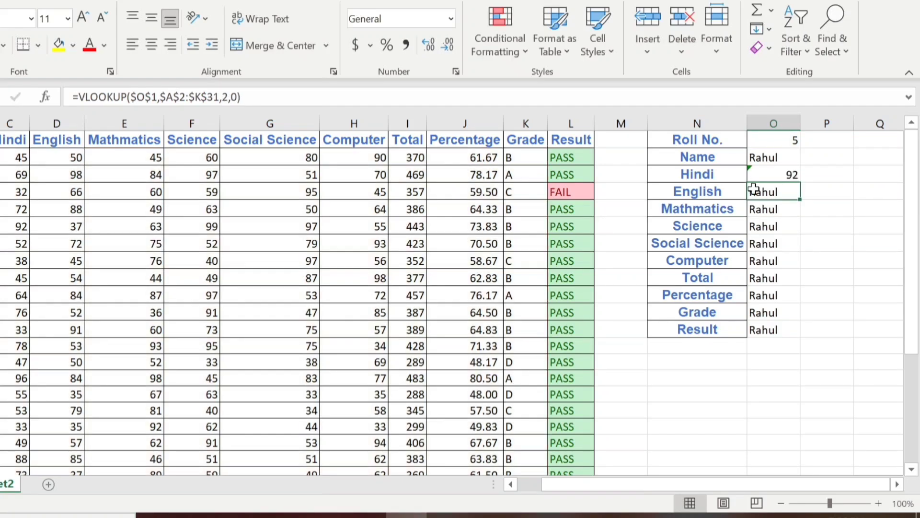
# Step: Set the column index to 4 in the English formula in O4
pyautogui.doubleClick(755, 190)
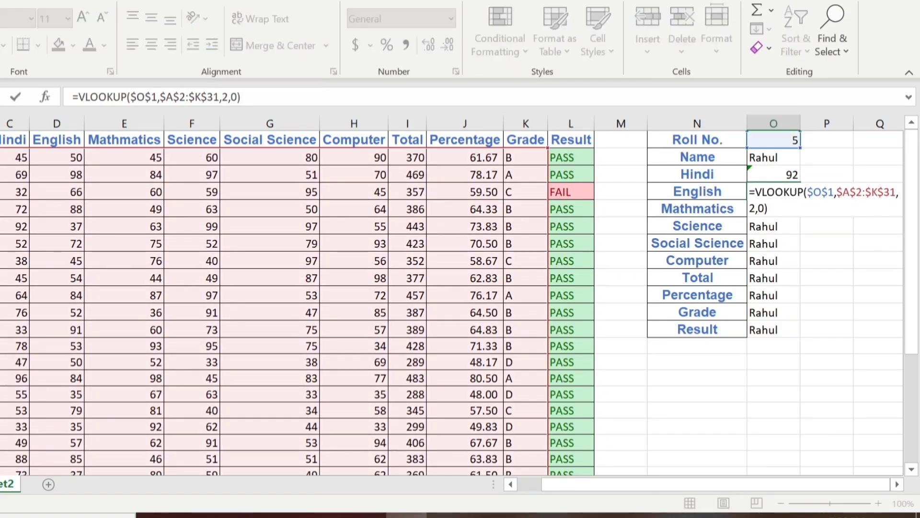
pyautogui.click(751, 208)
pyautogui.press('Delete')
pyautogui.write('4')
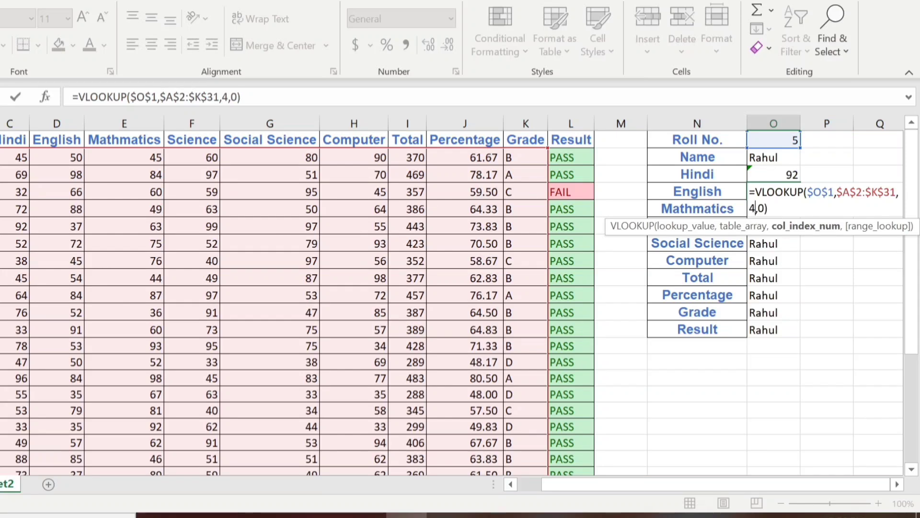
pyautogui.press('Return')
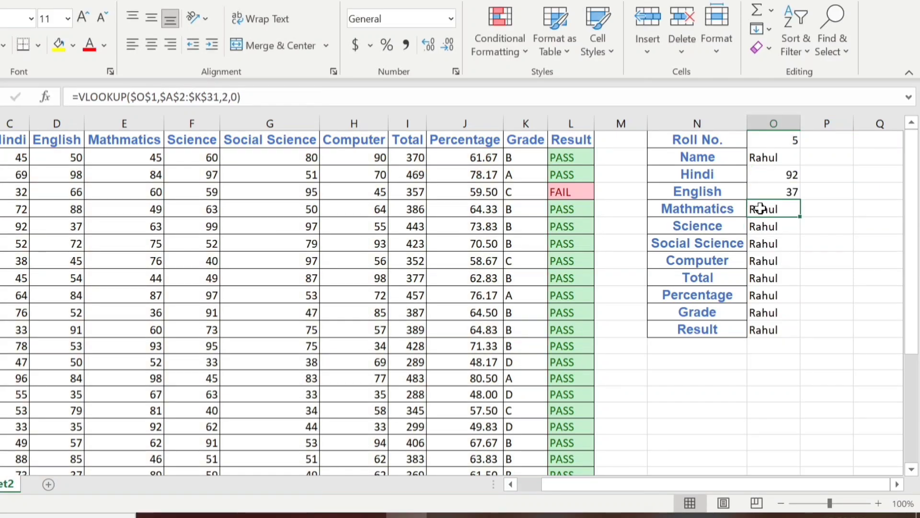
# Step: Set the column index to 5 in the Mathmatics formula in O5
pyautogui.doubleClick(760, 208)
pyautogui.click(751, 225)
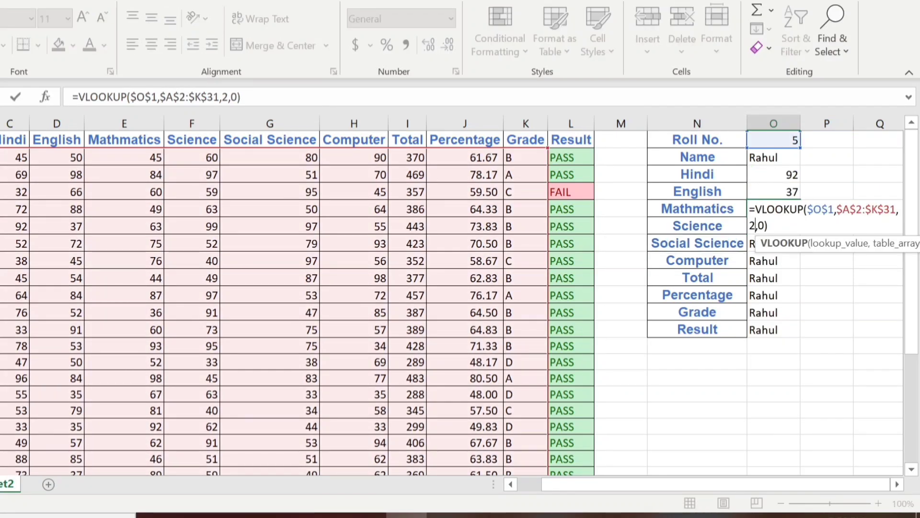
pyautogui.press('Delete')
pyautogui.write('5')
pyautogui.press('Return')
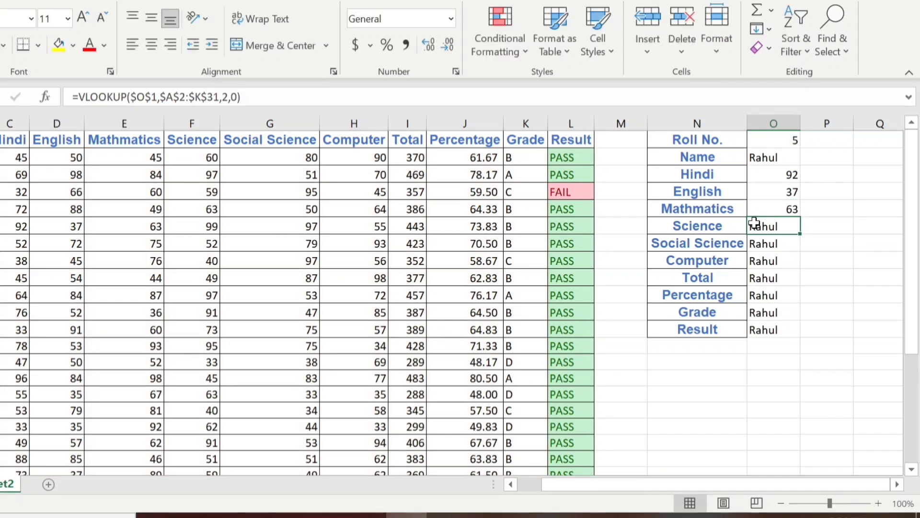
# Step: Set the column index to 6 in the Science formula in O6
pyautogui.doubleClick(755, 223)
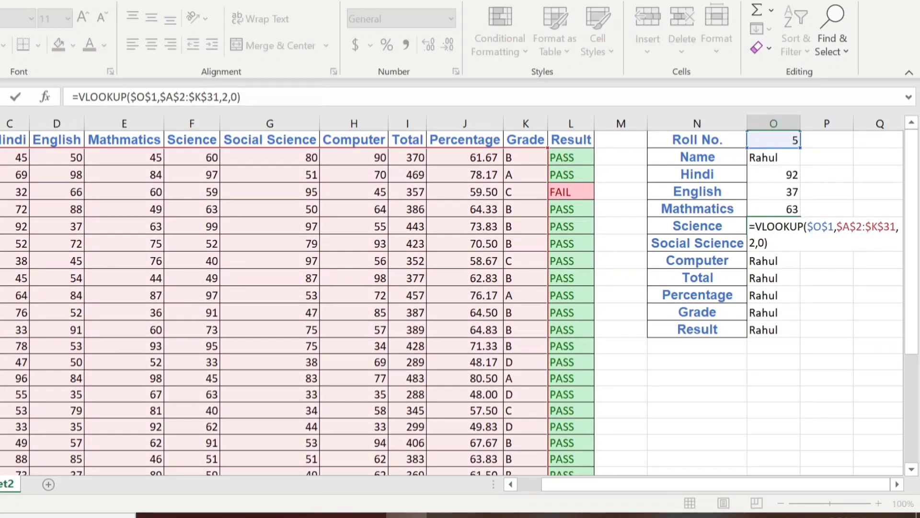
pyautogui.click(755, 243)
pyautogui.press('BackSpace')
pyautogui.write('6')
pyautogui.press('Return')
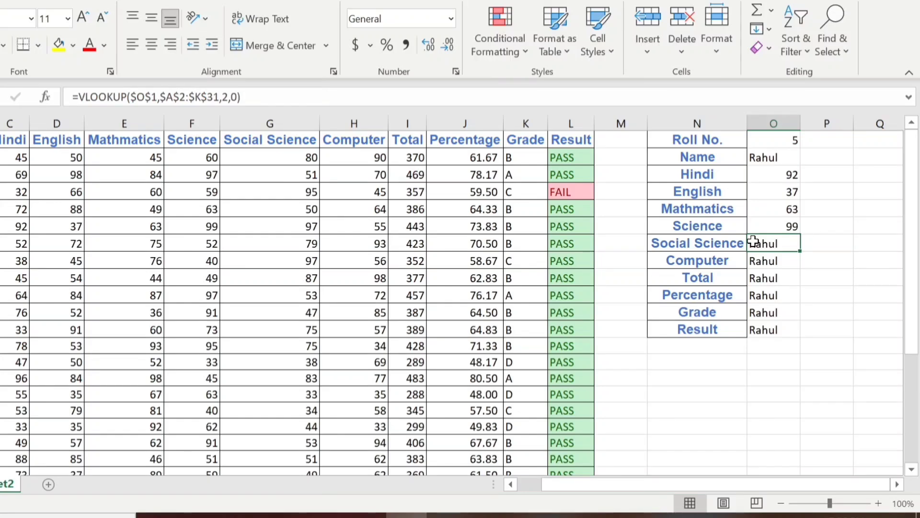
# Step: Set the column index to 7 in the Social Science formula in O7
pyautogui.doubleClick(754, 242)
pyautogui.click(756, 260)
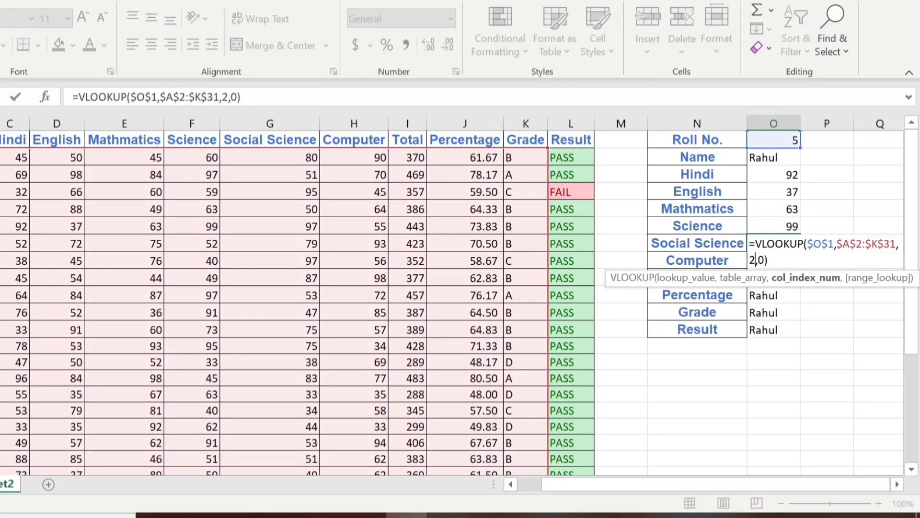
pyautogui.press('BackSpace')
pyautogui.write('7')
pyautogui.press('Return')
# Step: Set the column index to 8 in the Computer formula in O8, and point the Total formula in O9 at the Total column
pyautogui.doubleClick(756, 260)
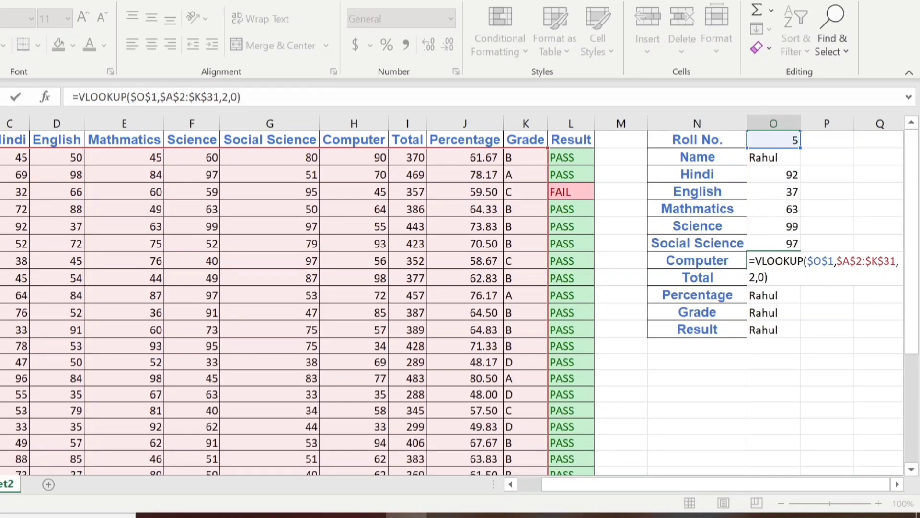
pyautogui.press('BackSpace')
pyautogui.write('8')
pyautogui.press('Return')
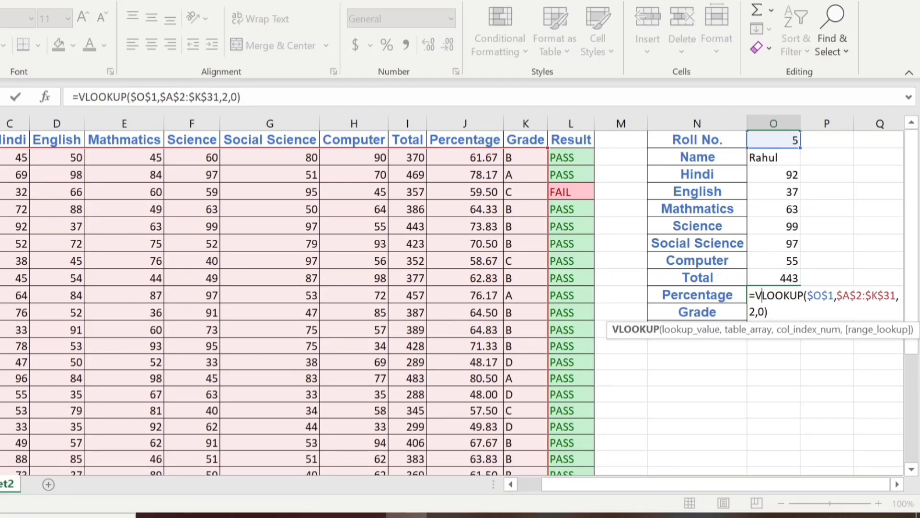
# Step: Point the Percentage and Grade formulas at their matching columns, and set the column index to 12 in the Result formula in O12
pyautogui.click(899, 295)
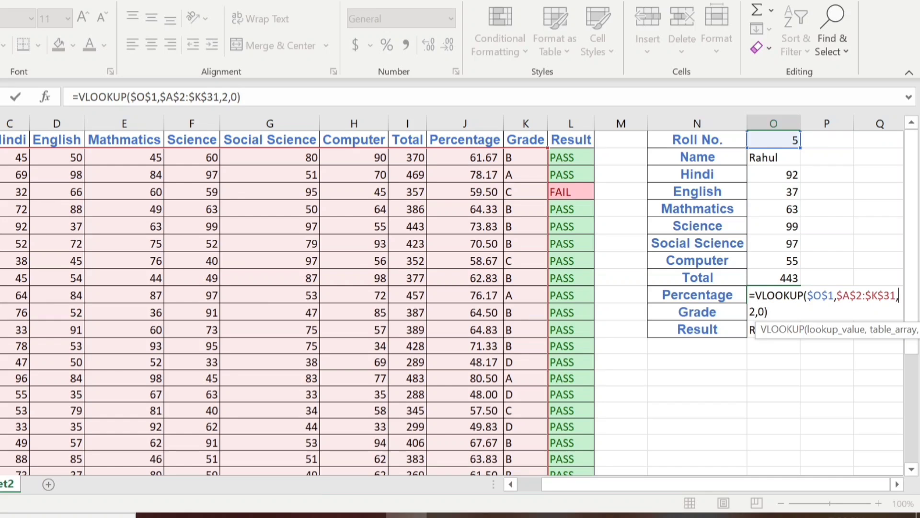
pyautogui.press('Return')
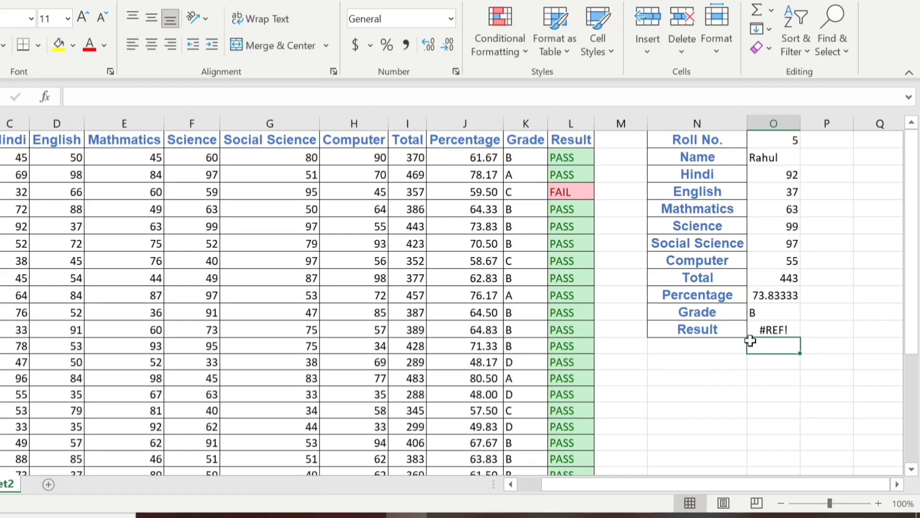
pyautogui.click(768, 328)
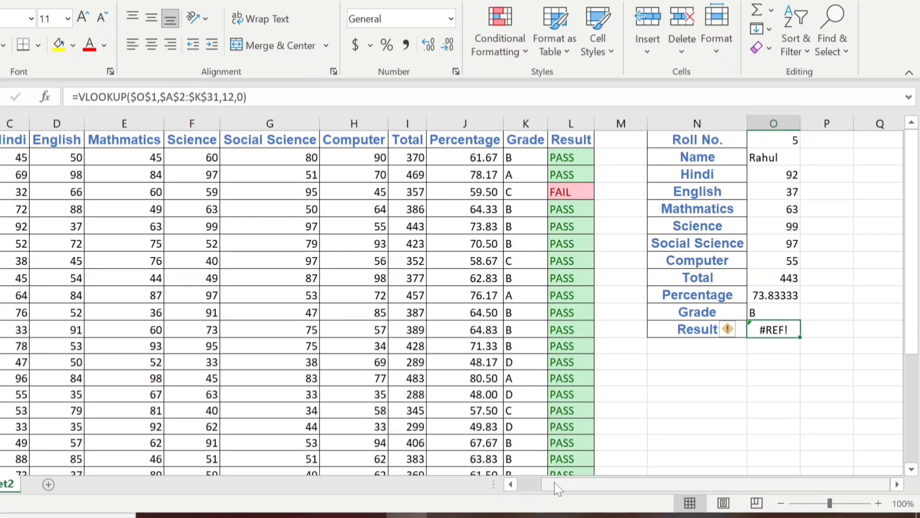
# Step: Examine the marksheet's header row column by column up to Result to check that column's position in the table
pyautogui.moveTo(547, 484); pyautogui.dragTo(524, 482)
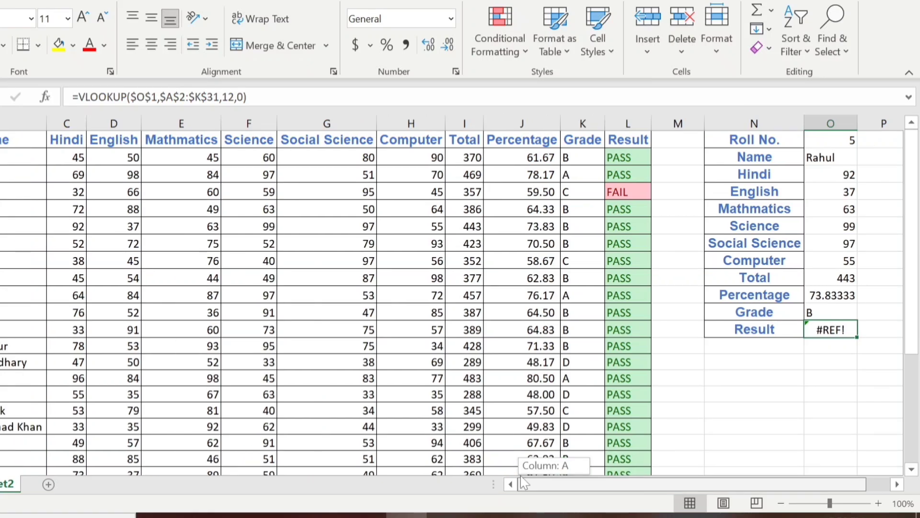
pyautogui.press('Right')
pyautogui.press('Right')
pyautogui.press('Right')
pyautogui.press('Right')
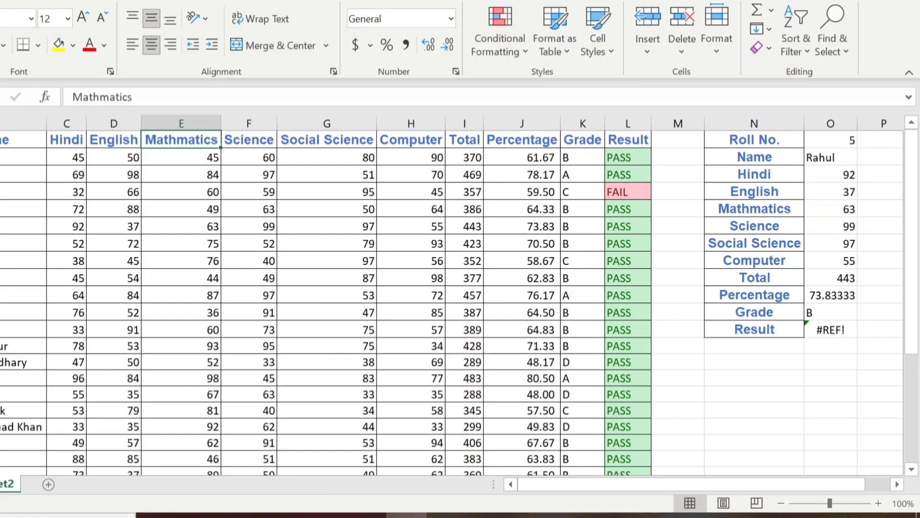
pyautogui.press('Right')
pyautogui.press('Right')
pyautogui.press('Right')
pyautogui.press('Right')
pyautogui.press('Right')
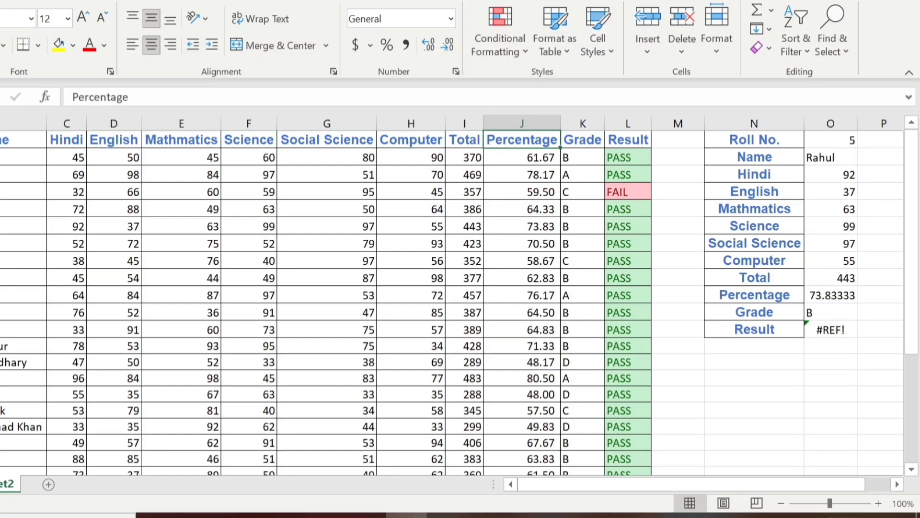
pyautogui.press('Right')
pyautogui.press('Right')
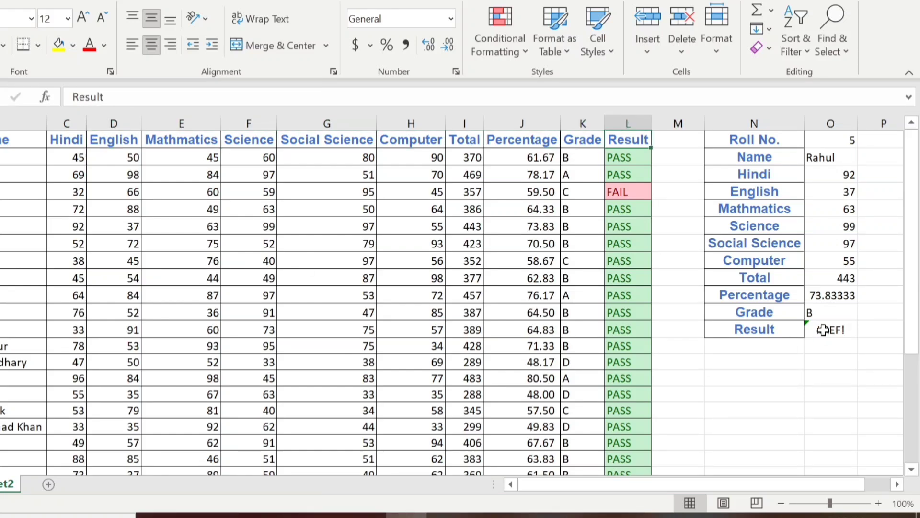
# Step: Extend the table range in the Result formula in O12 to $A$2:$L$31 so it includes the Result column
pyautogui.doubleClick(824, 330)
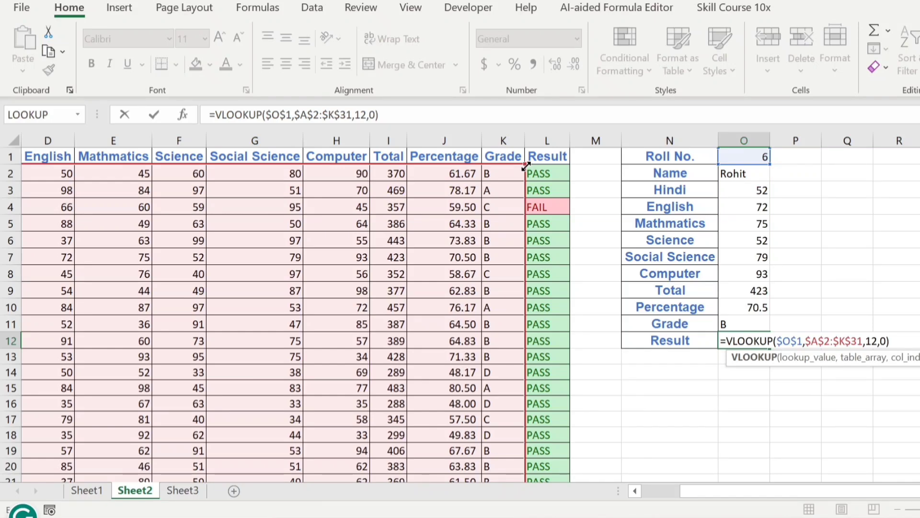
pyautogui.moveTo(526, 166); pyautogui.dragTo(566, 166)
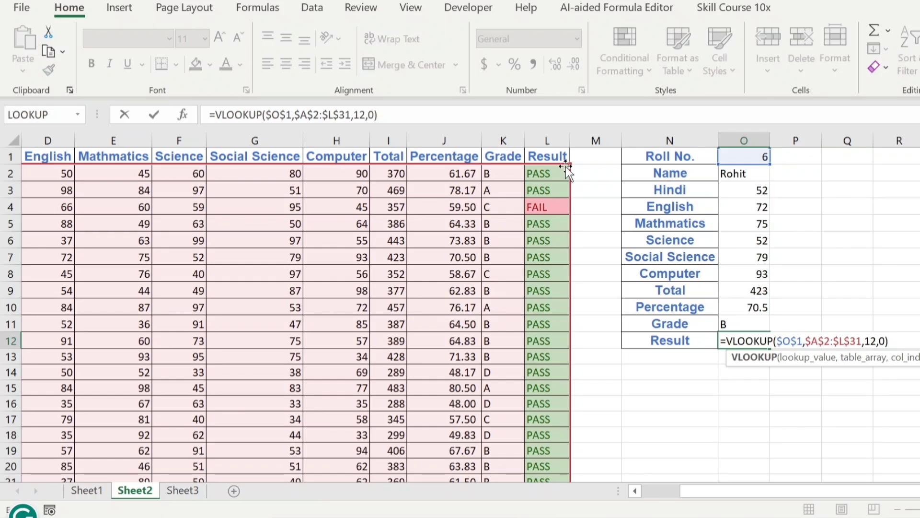
pyautogui.press('Return')
# Step: Test the lookup form by entering roll number 1 and then 3 in O1
pyautogui.click(756, 158)
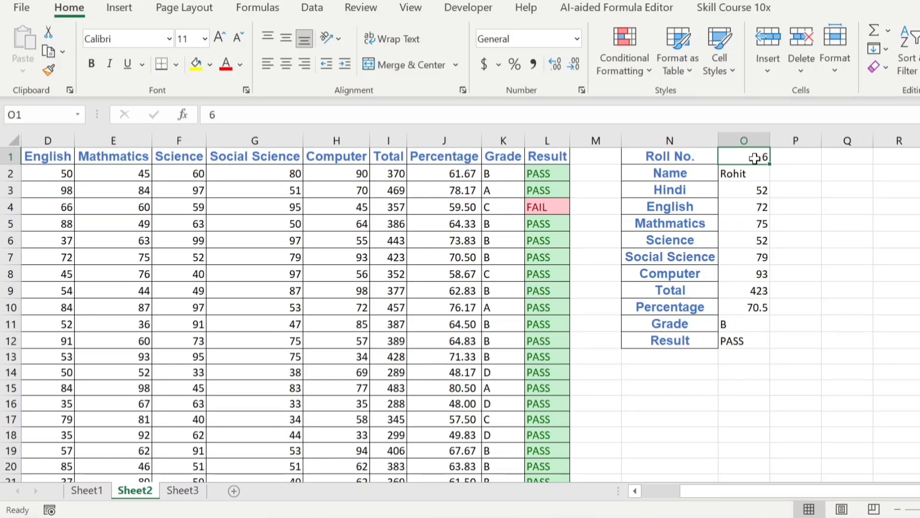
pyautogui.write('1')
pyautogui.press('Return')
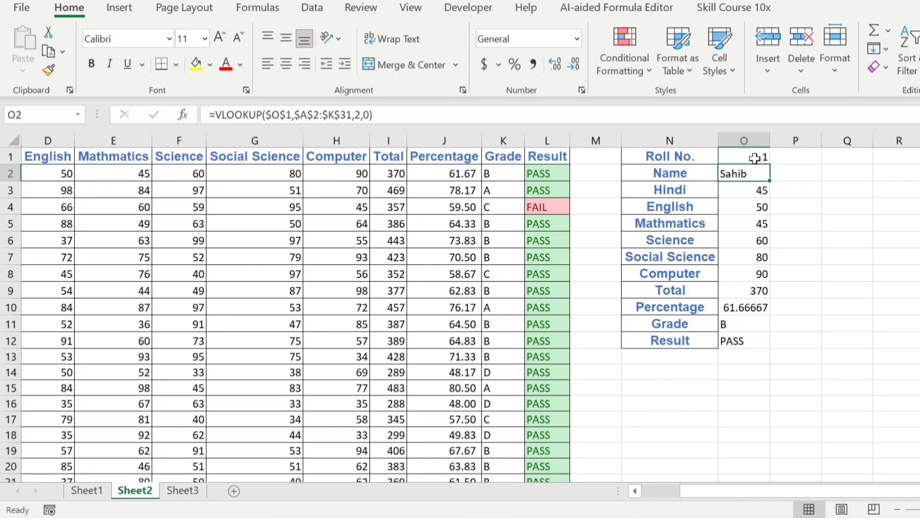
pyautogui.click(755, 159)
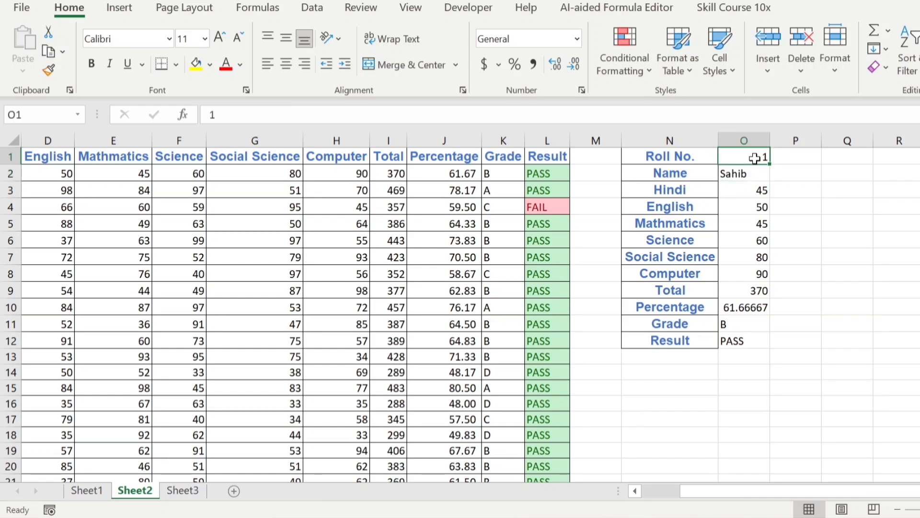
pyautogui.write('3')
pyautogui.press('Return')
pyautogui.press('Right')
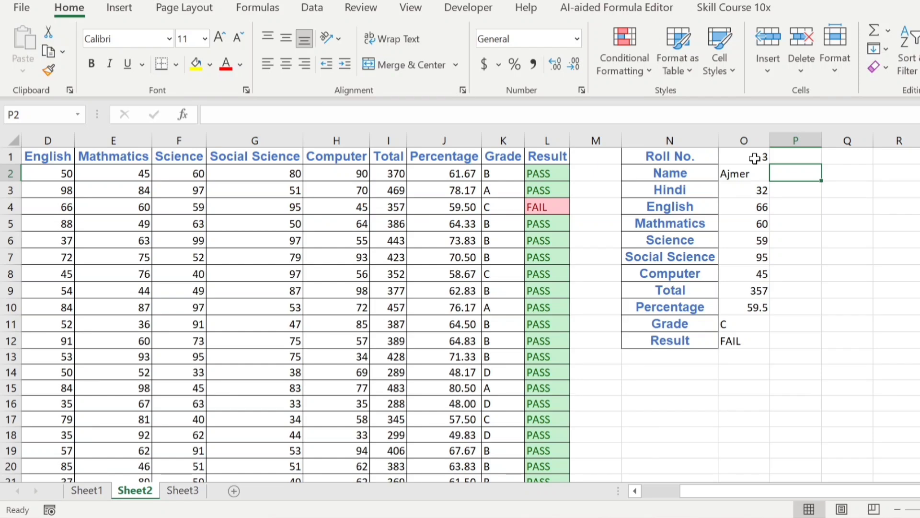
pyautogui.press('Left')
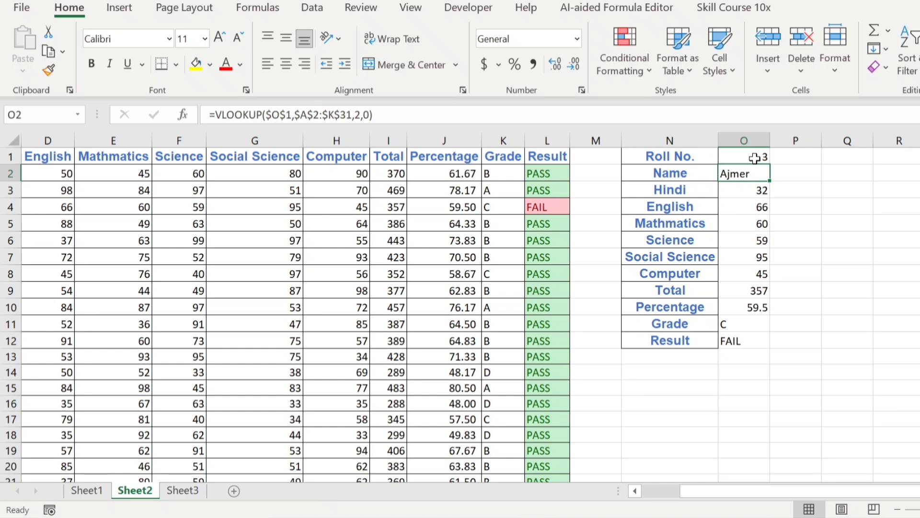
# Step: Enter =ROW() in P1 beside the form and fill it down to P12
pyautogui.press('Right')
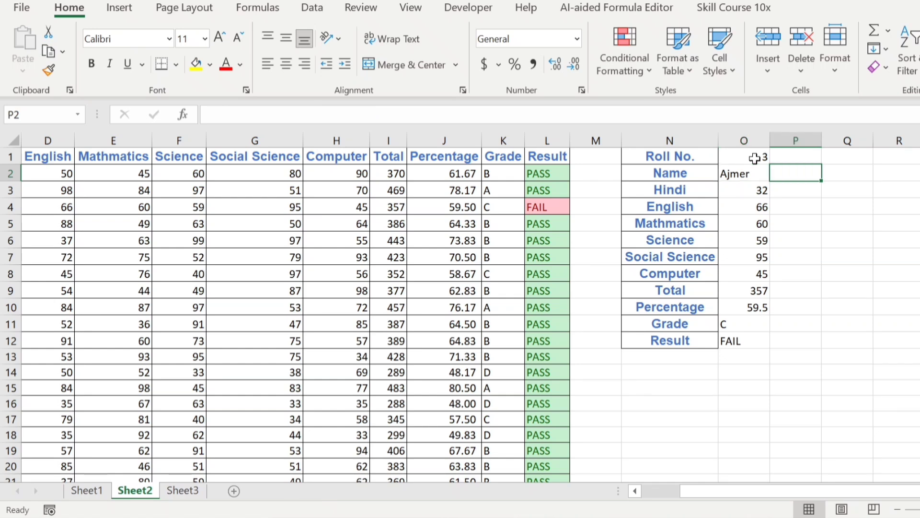
pyautogui.press('Up')
pyautogui.write('=')
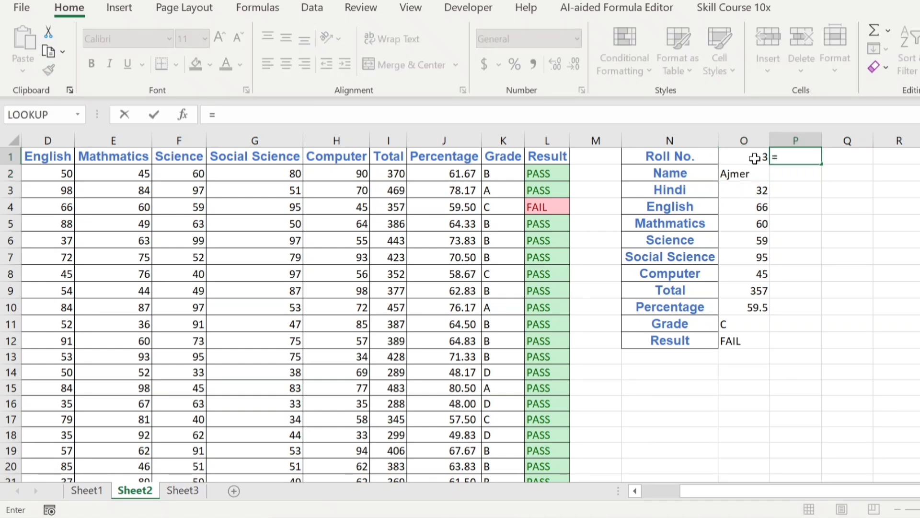
pyautogui.write('row')
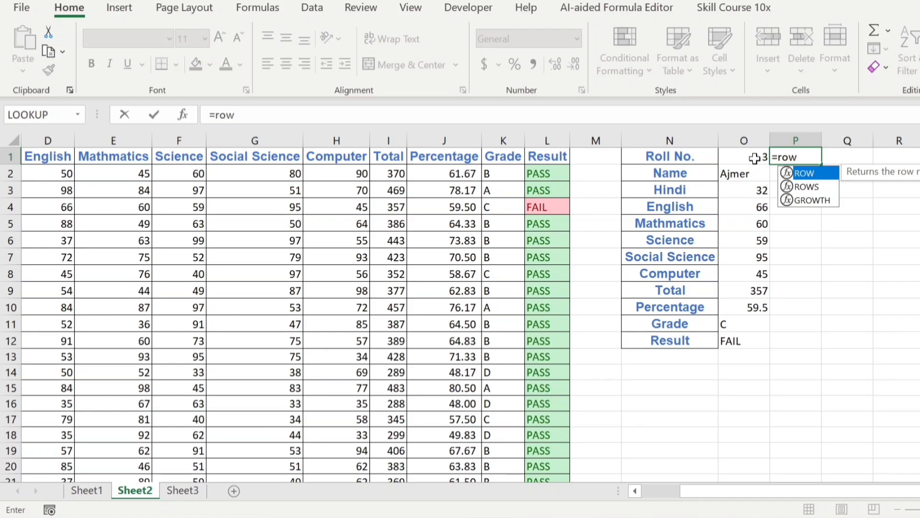
pyautogui.write('()')
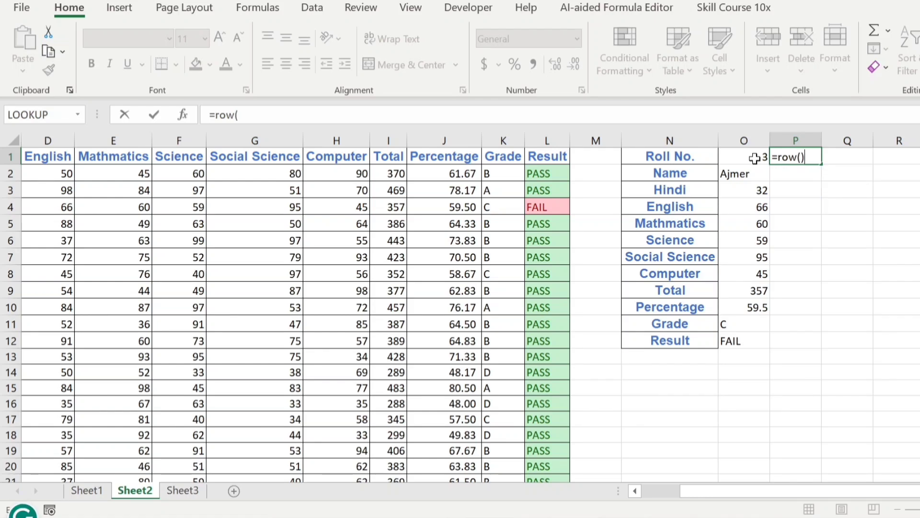
pyautogui.hotkey('ctrl', 'Return')
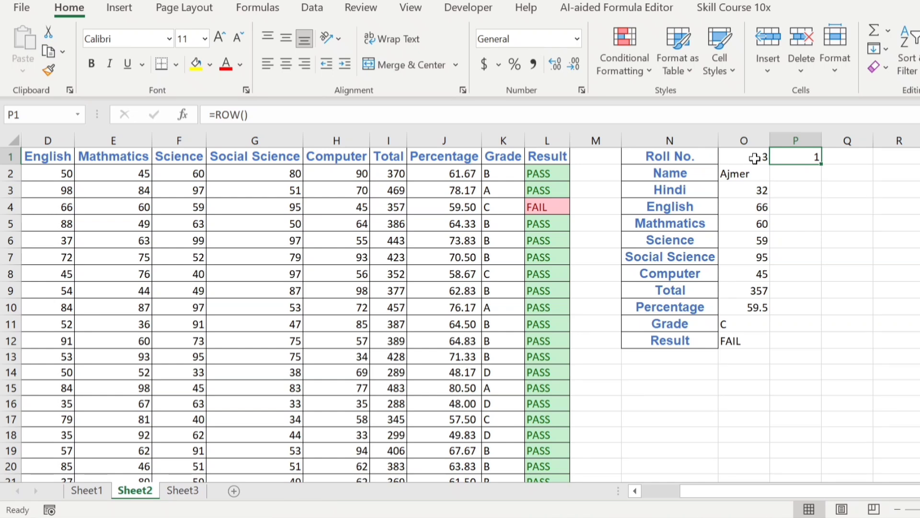
pyautogui.doubleClick(823, 166)
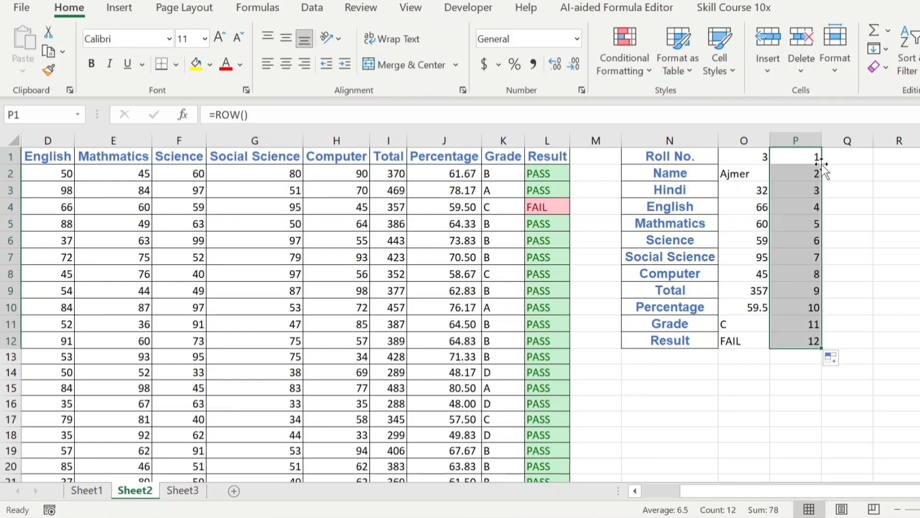
# Step: Replace the column index in the Name formula in O2 with ROW(), giving =VLOOKUP($O$1,$A$2:$K$31,ROW(),0)
pyautogui.doubleClick(746, 174)
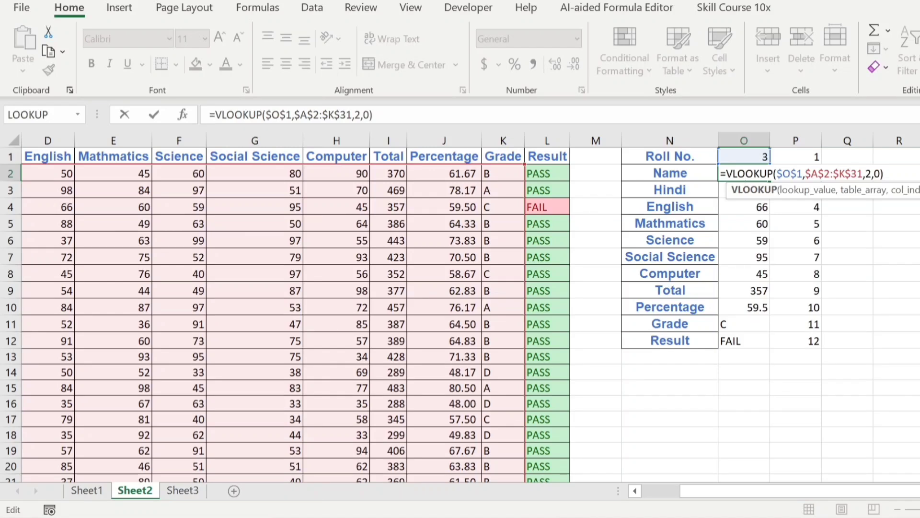
pyautogui.click(872, 173)
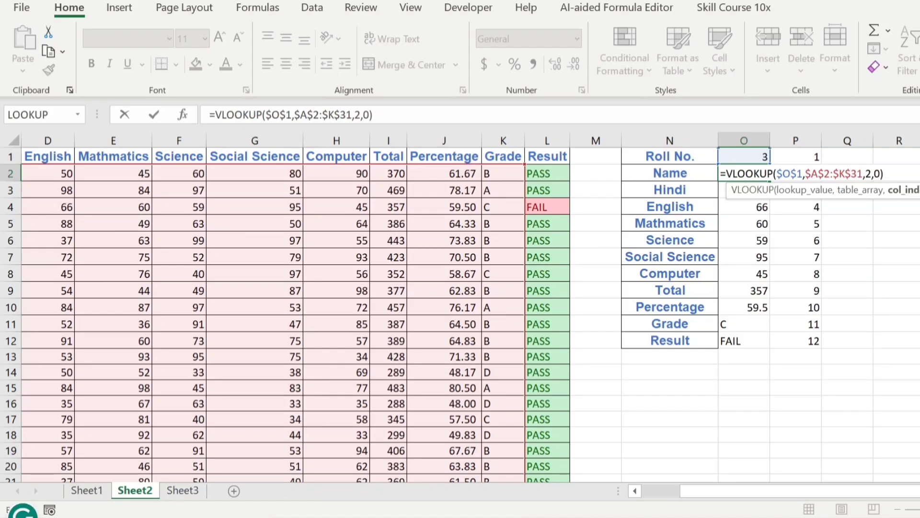
pyautogui.press('BackSpace')
pyautogui.write('row')
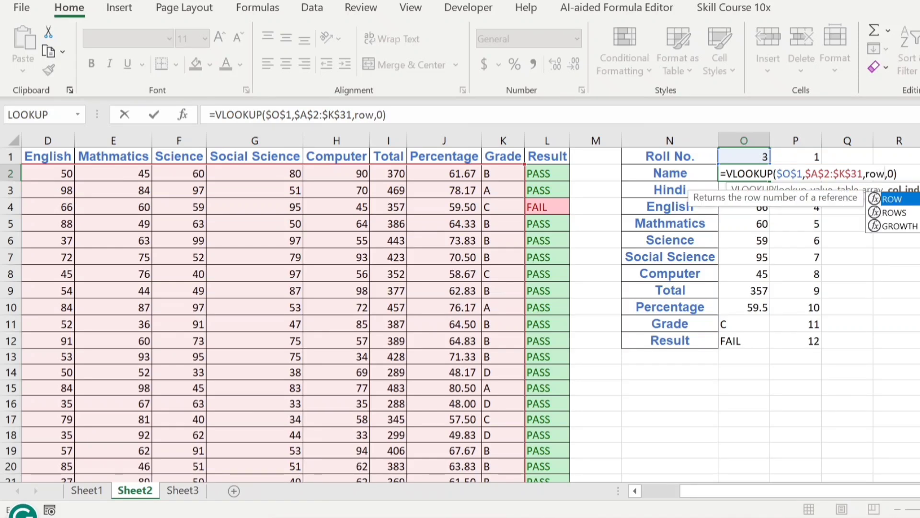
pyautogui.press('Tab')
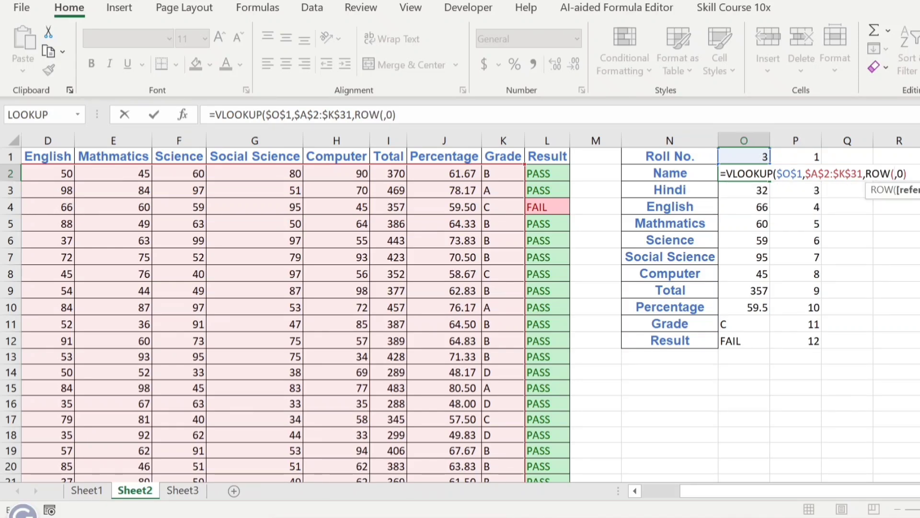
pyautogui.write(')')
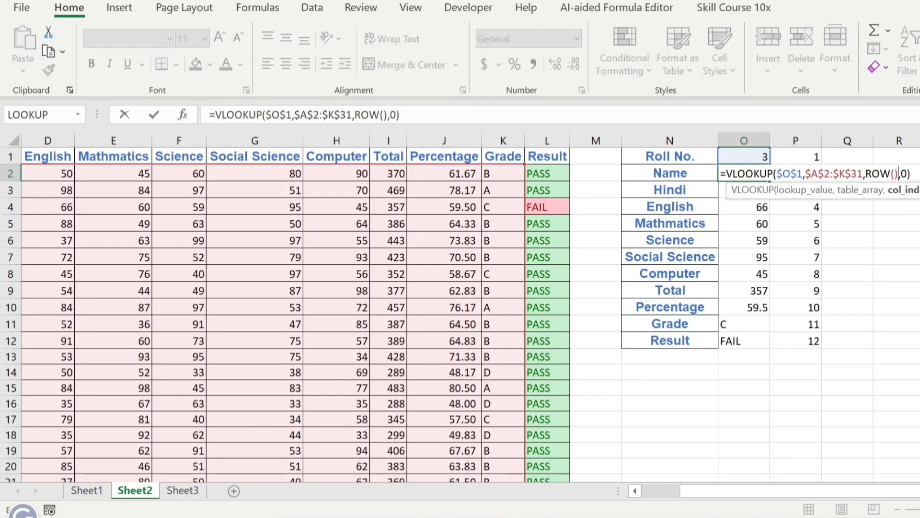
pyautogui.hotkey('ctrl', 'Return')
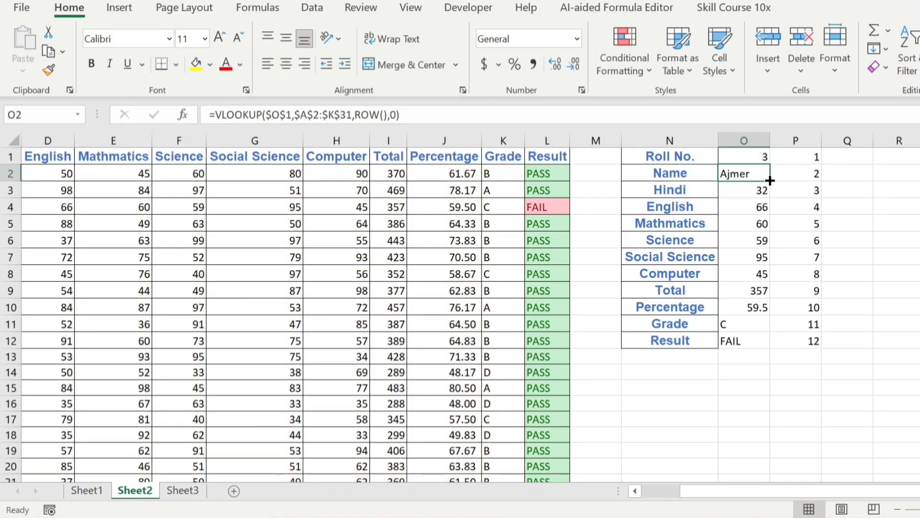
# Step: Fill the Name formula from O2 down to O12 and check the copied formula in the Result cell
pyautogui.moveTo(770, 180); pyautogui.dragTo(776, 353)
pyautogui.doubleClick(754, 340)
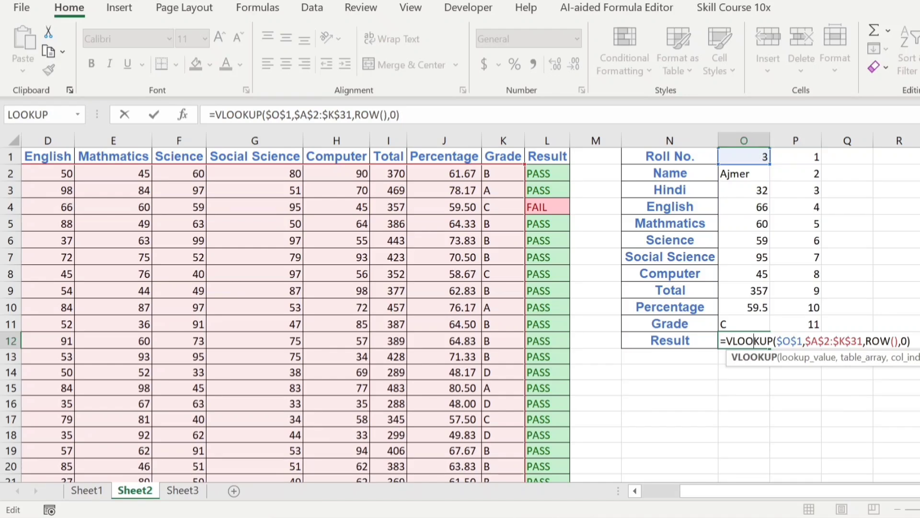
pyautogui.press('Return')
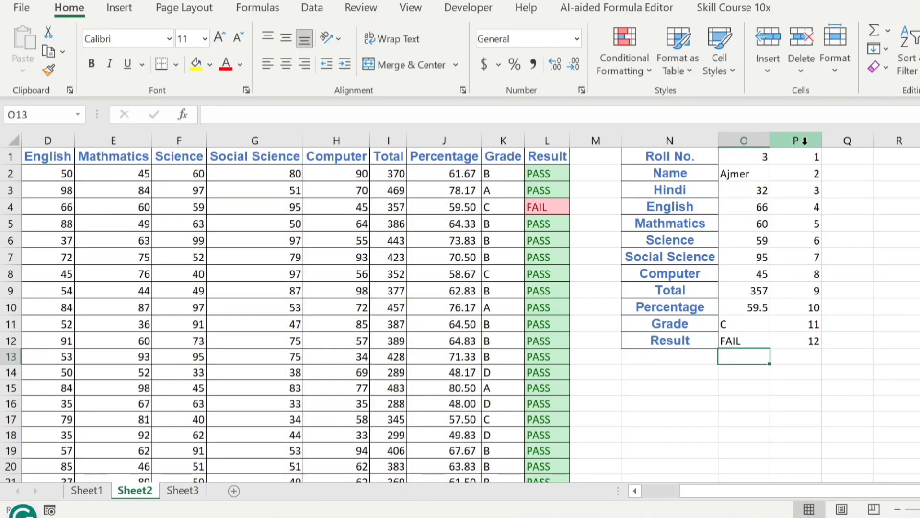
# Step: Clear the row numbers from column P and reselect the Name cell O2
pyautogui.click(805, 141)
pyautogui.press('Delete')
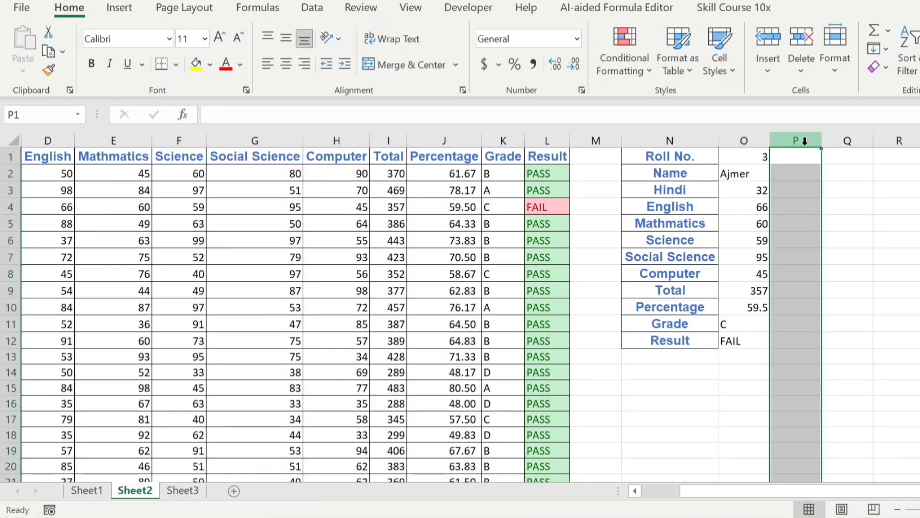
pyautogui.click(742, 171)
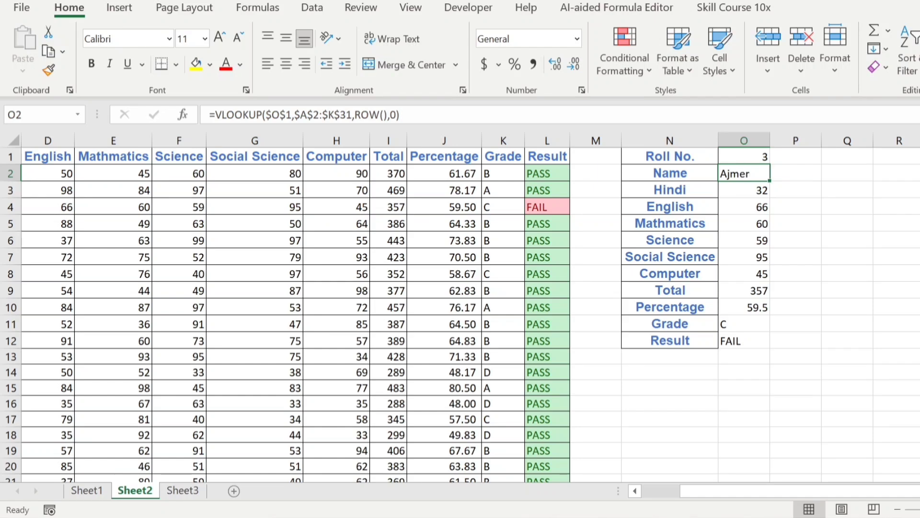
pyautogui.scroll(-3, 460, 315)
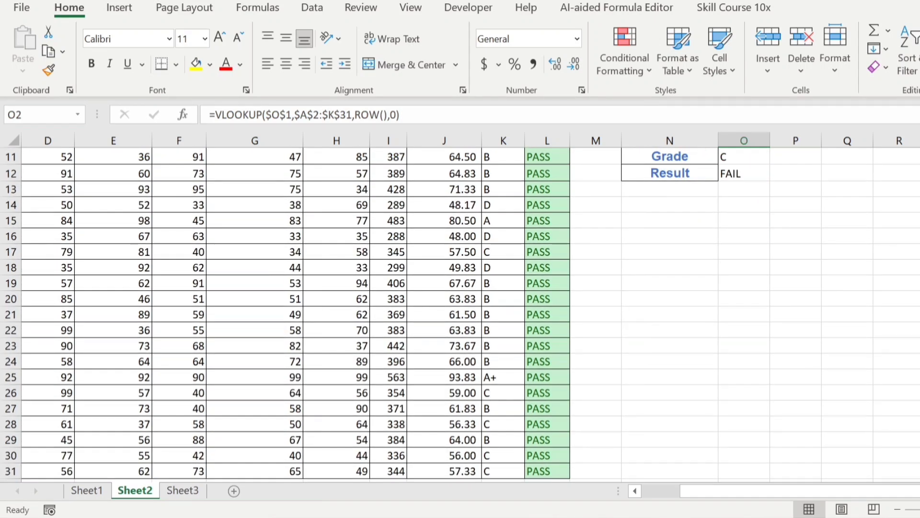
pyautogui.scroll(3, 460, 315)
pyautogui.scroll(1, 460, 315)
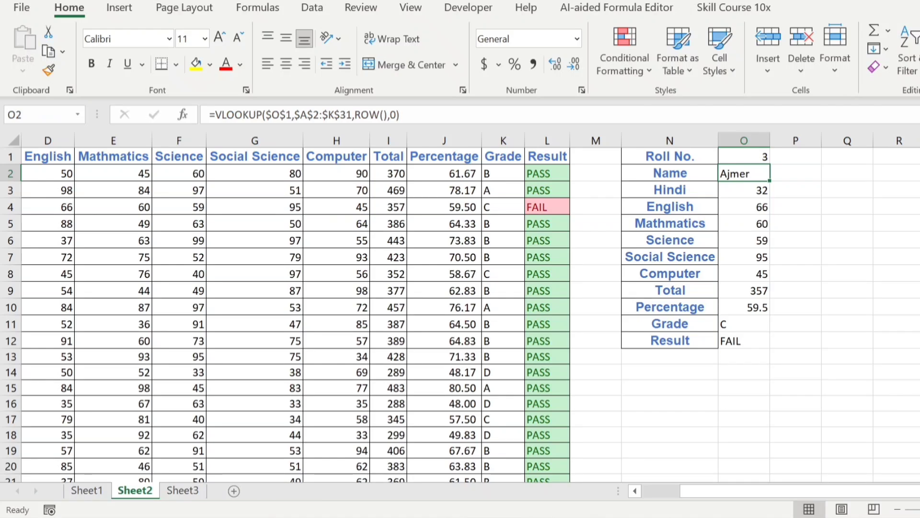